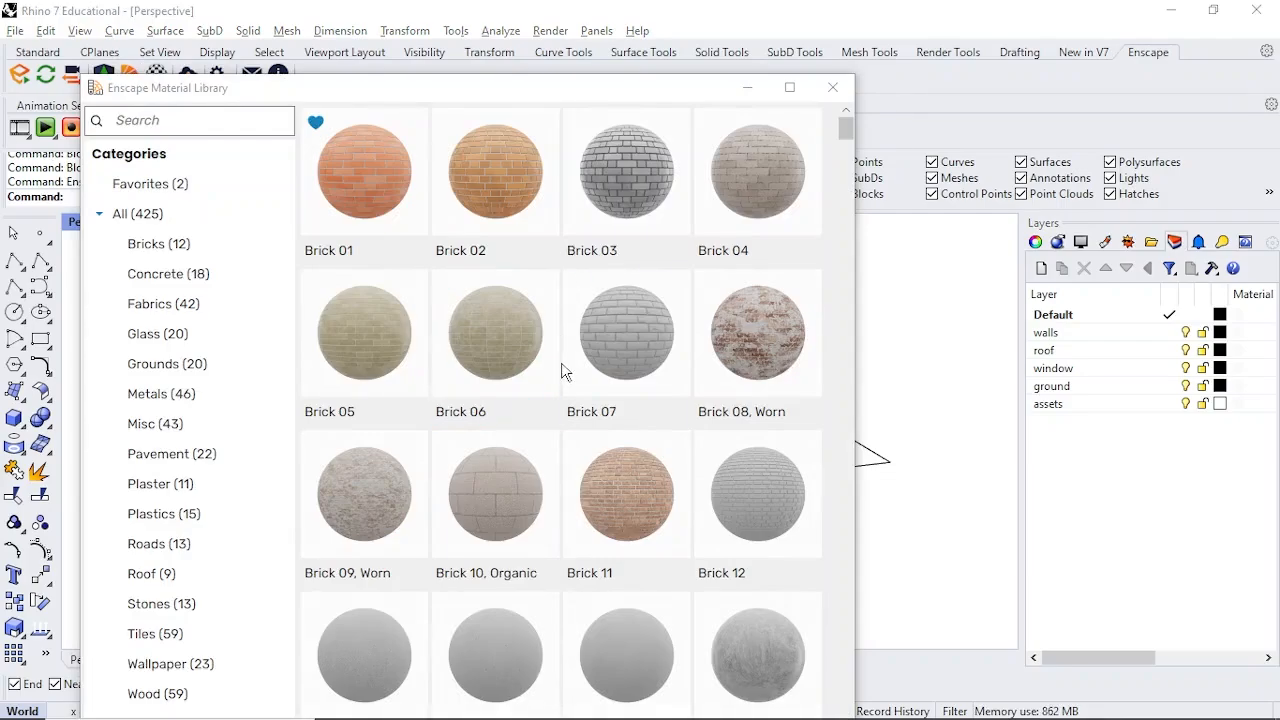
- Import the Brick 03 material from the Enscape Material Library into the project
left_click_drag(634, 87, 632, 22)
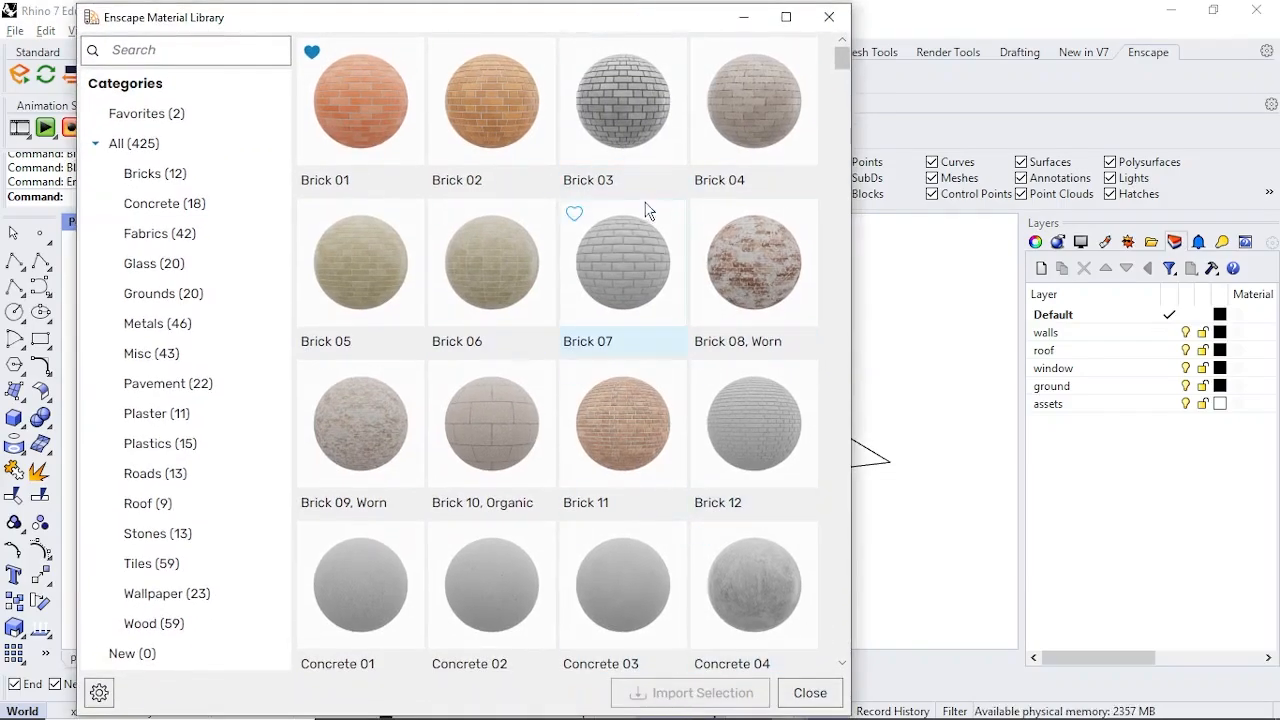
left_click(645, 158)
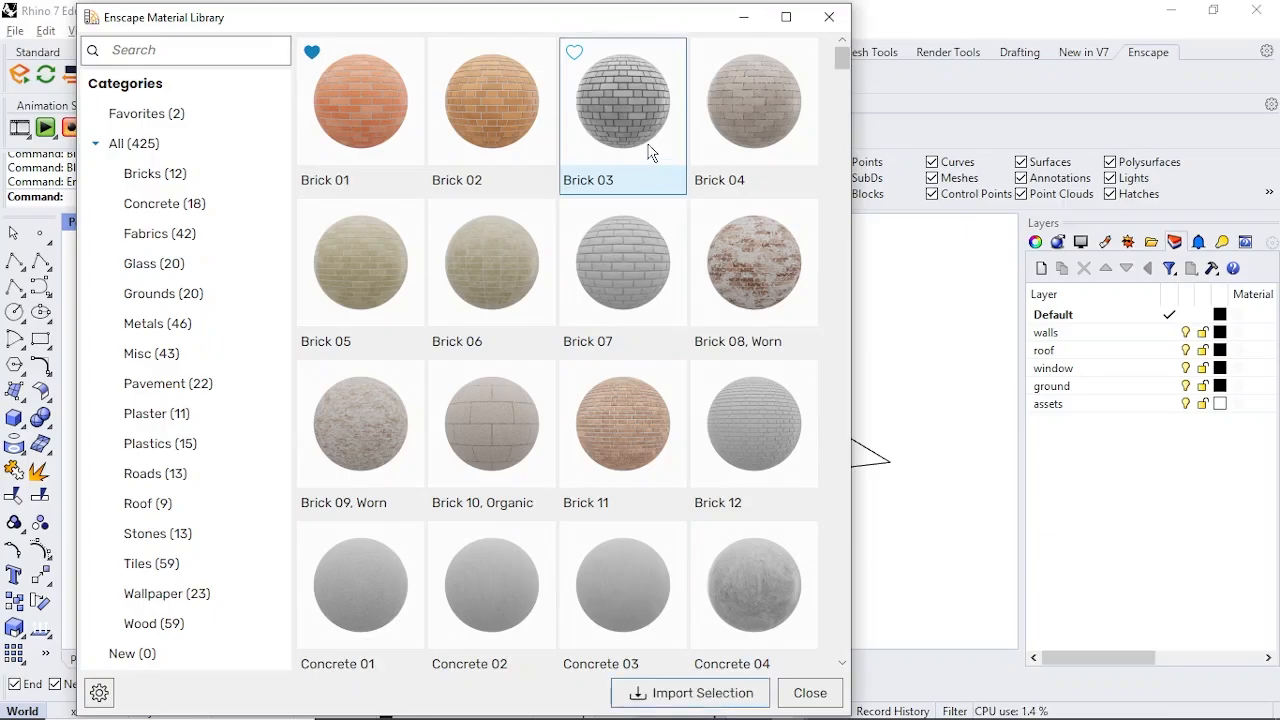
left_click(692, 694)
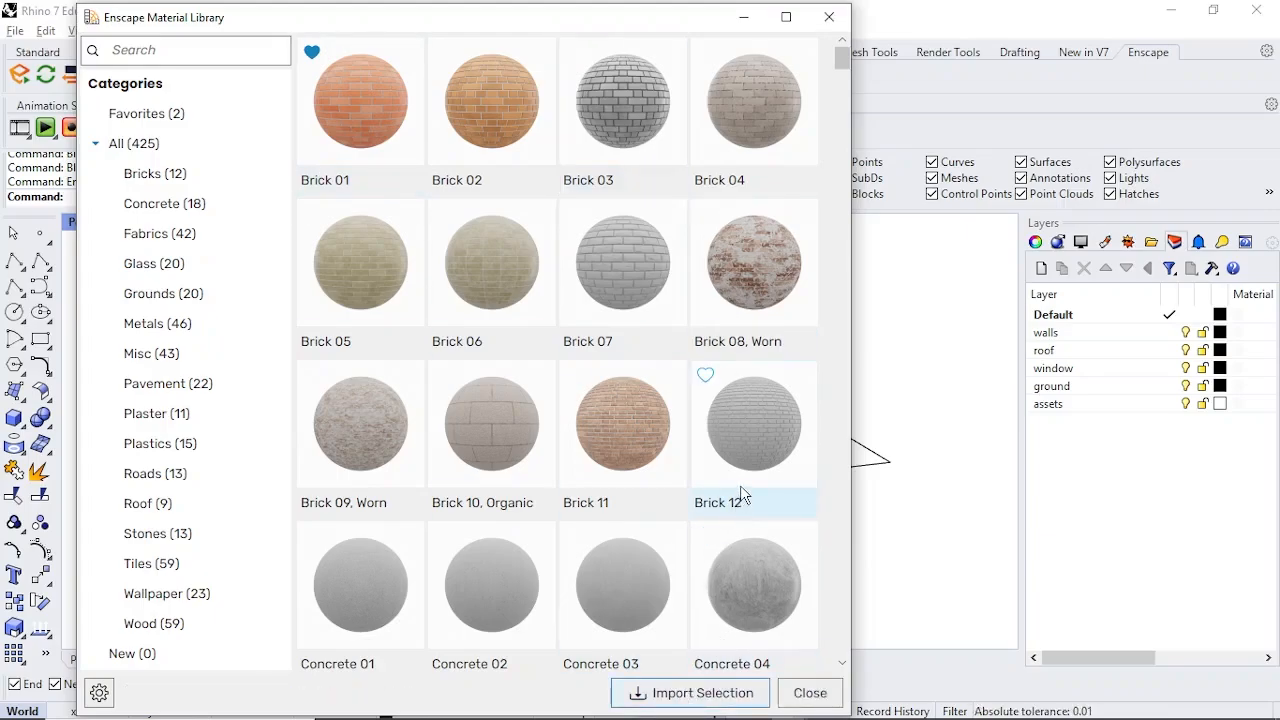
- Browse the Concrete and Glass material categories, and close the material library
left_click(162, 205)
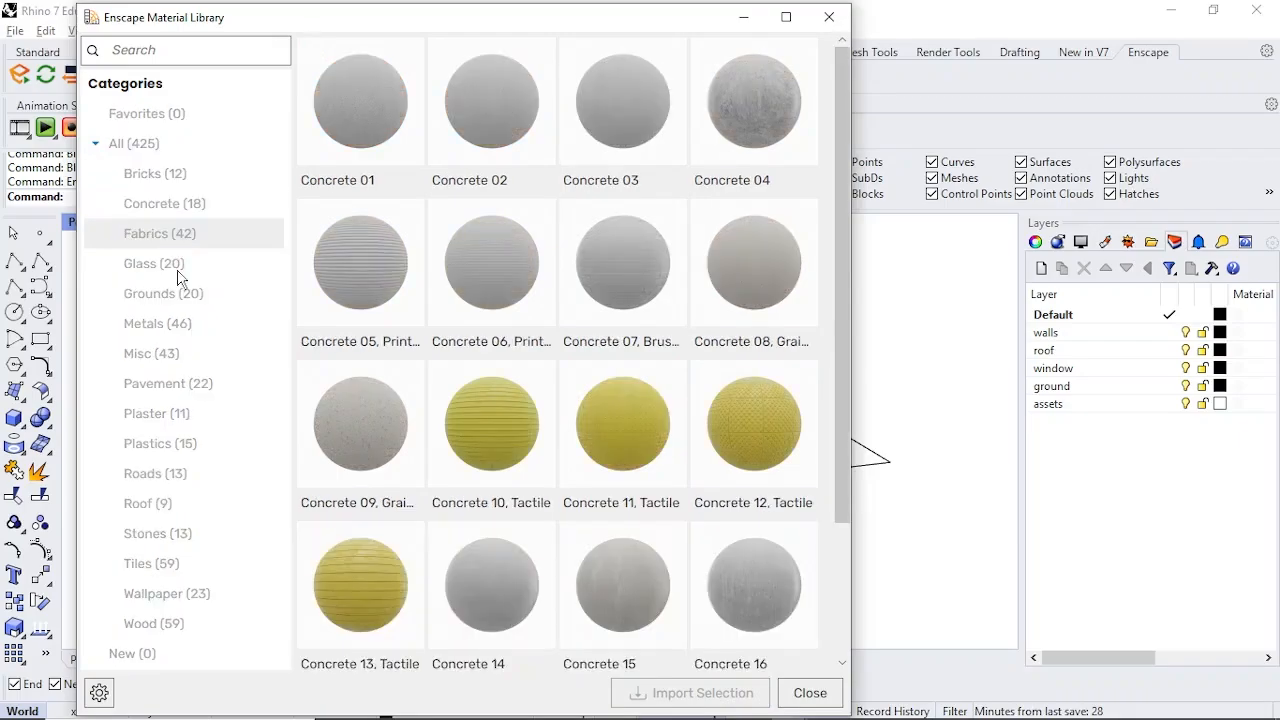
left_click(177, 271)
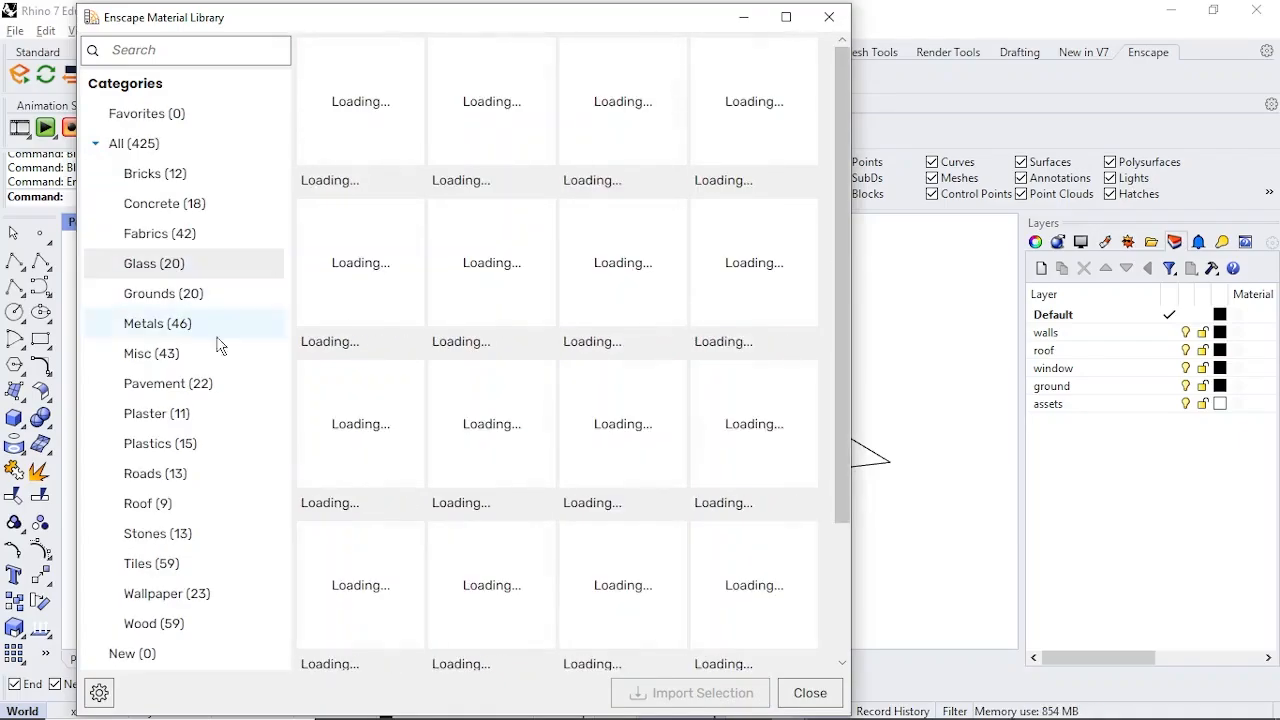
left_click(828, 18)
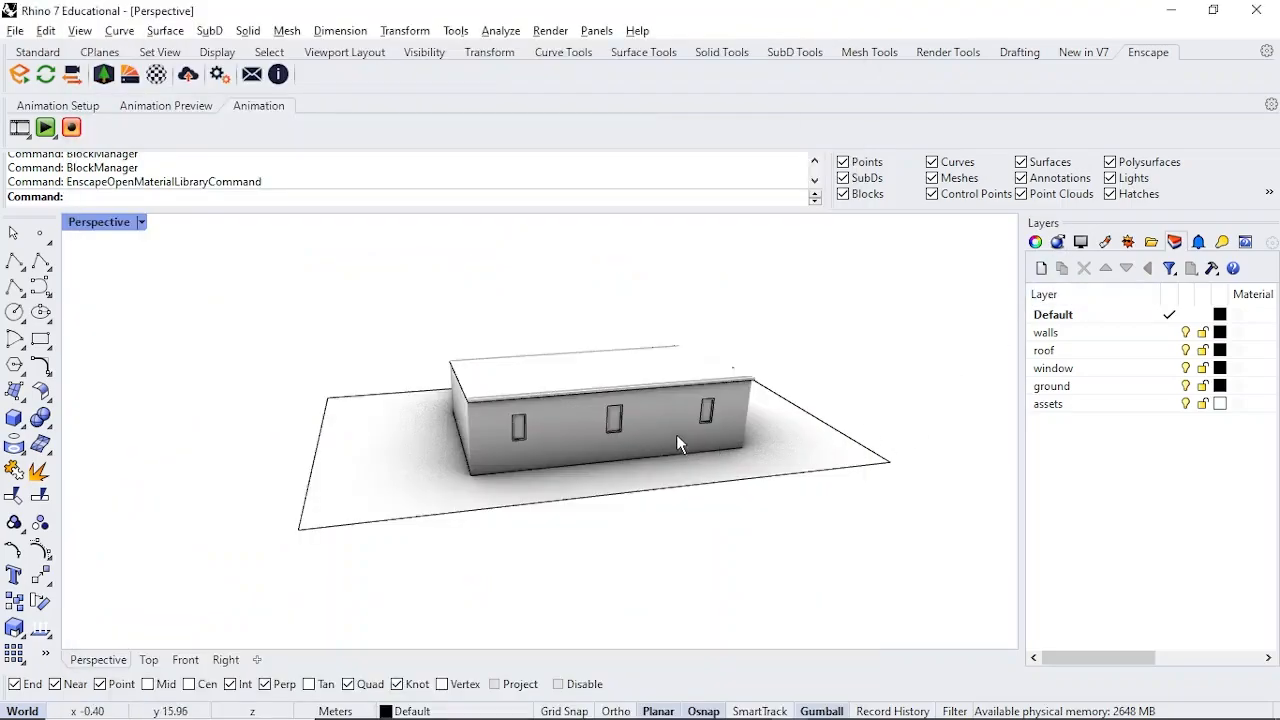
- Select the building's four walls without the ground surface and move them to the walls layer
left_click(596, 449)
left_click(463, 421, "shift")
right_click_drag(753, 460, 706, 585)
left_click(709, 589, "shift")
left_click(722, 591, "ctrl")
left_click(710, 544, "shift")
right_click_drag(760, 543, 974, 517)
left_click(590, 540, "shift")
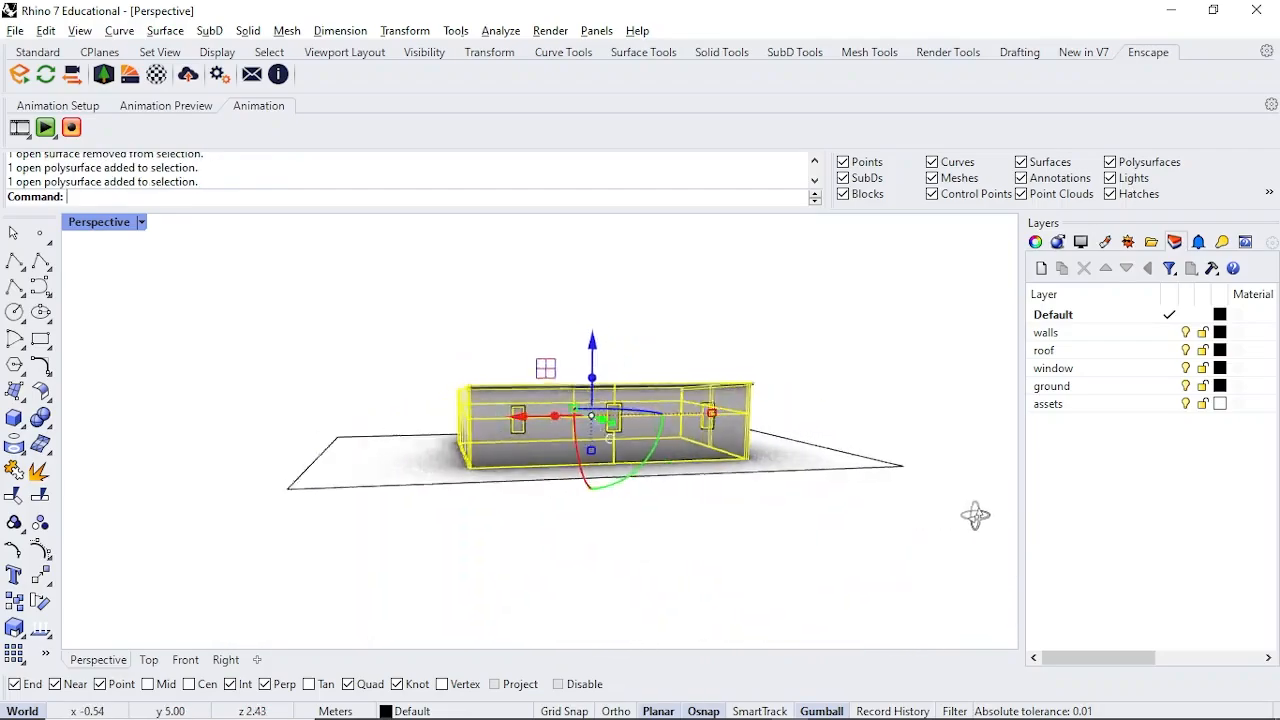
left_click(1089, 334)
right_click(1089, 334)
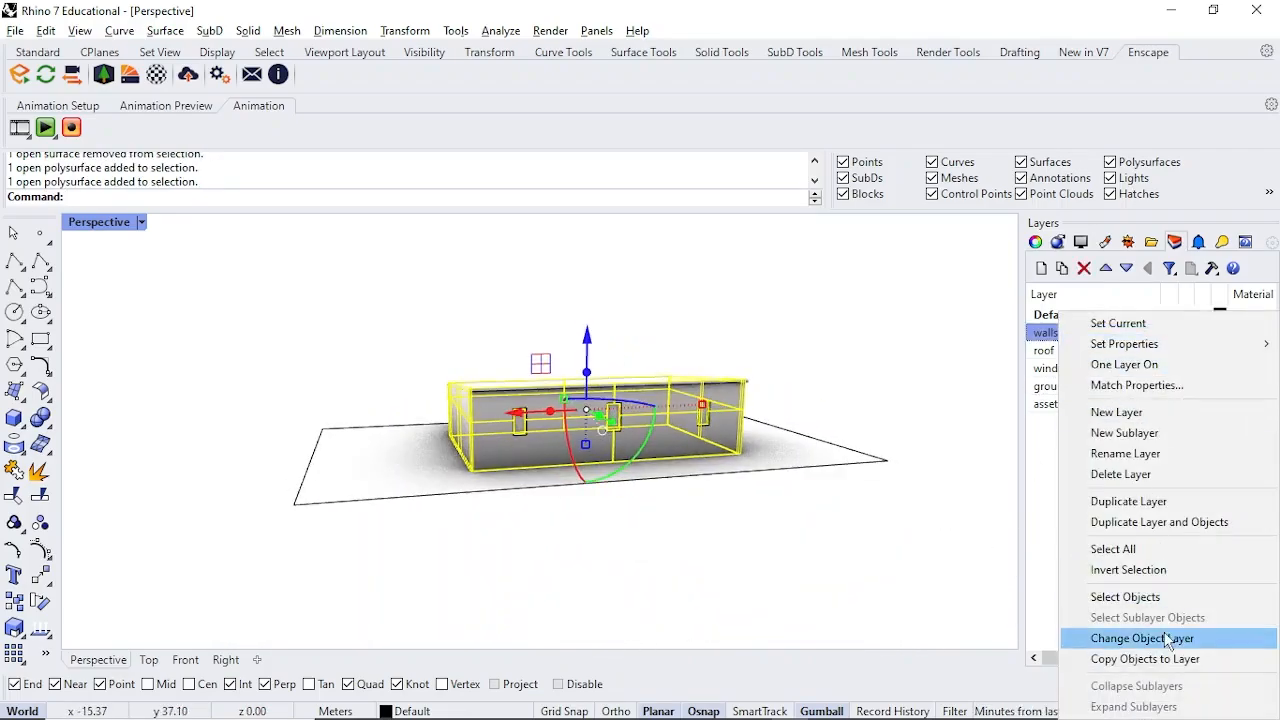
left_click(1135, 638)
left_click(766, 503)
- Move the roof slab of the building to the roof layer
right_click_drag(766, 503, 601, 361)
left_click(601, 361)
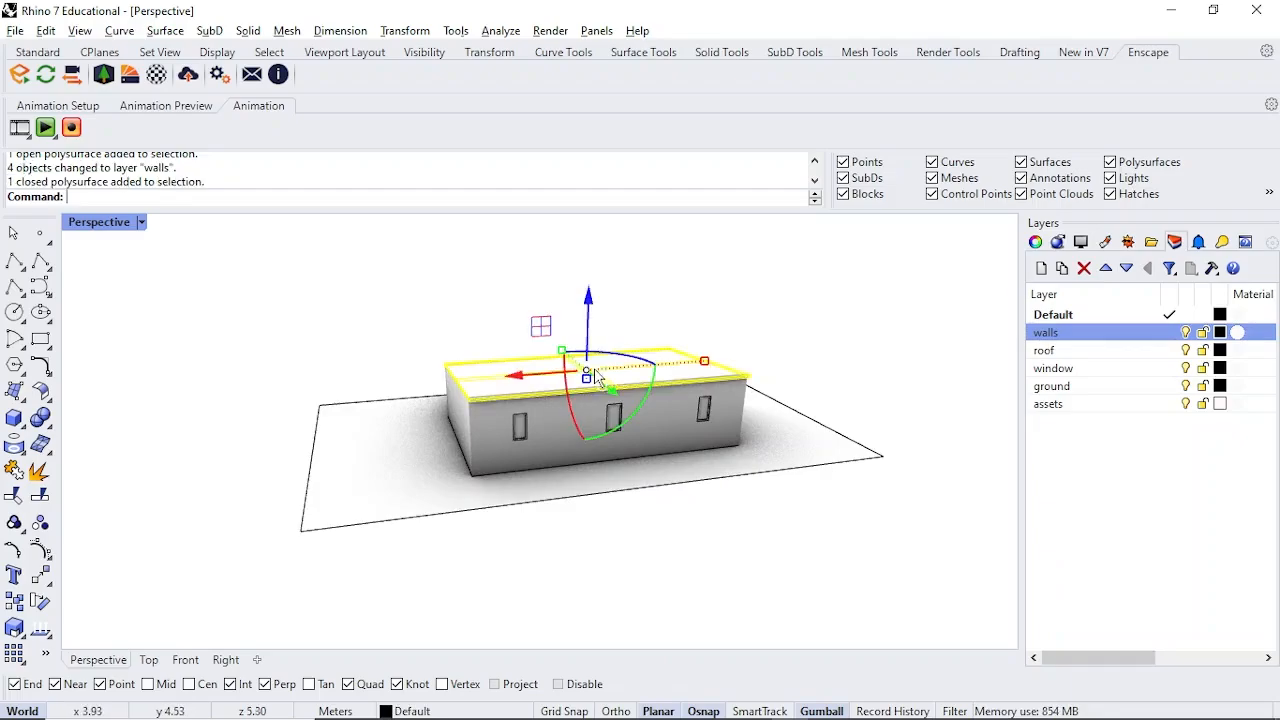
left_click(1060, 350)
right_click(1060, 350)
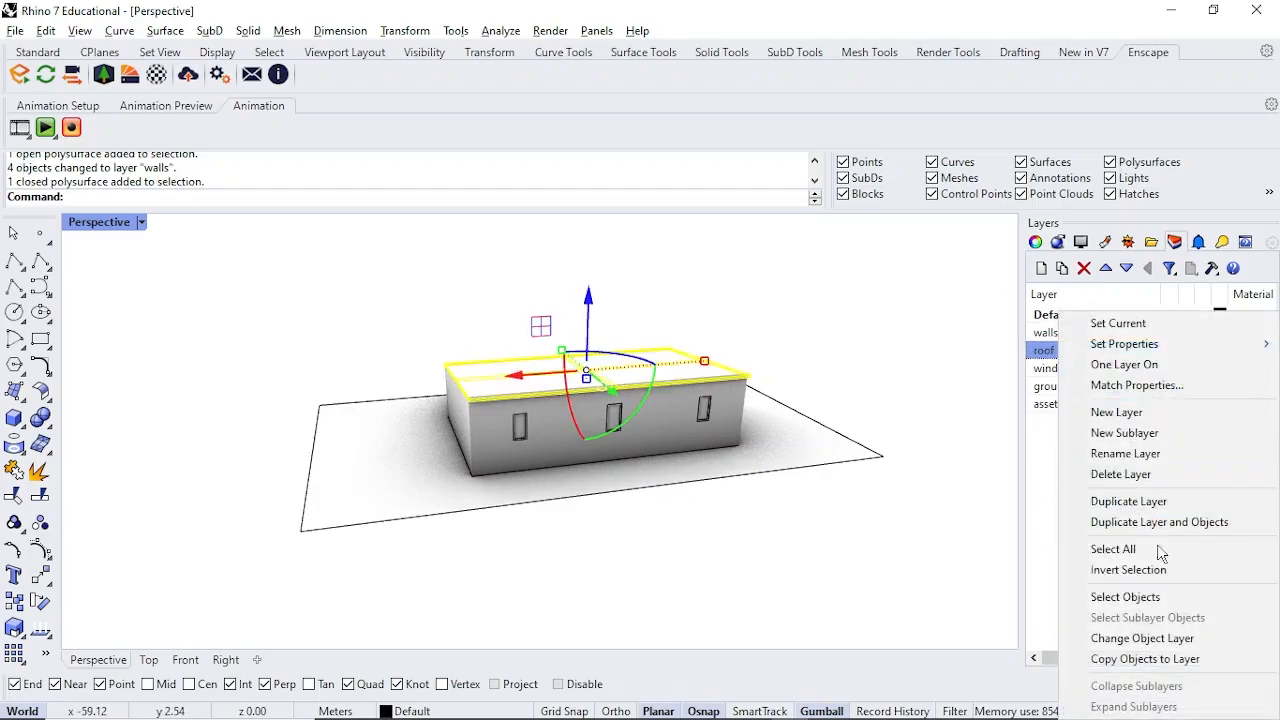
left_click(1140, 634)
left_click(737, 523)
- Select the three window panes on the front wall, leaving the wall out, and move them to the window layer
right_click_drag(737, 523, 530, 437)
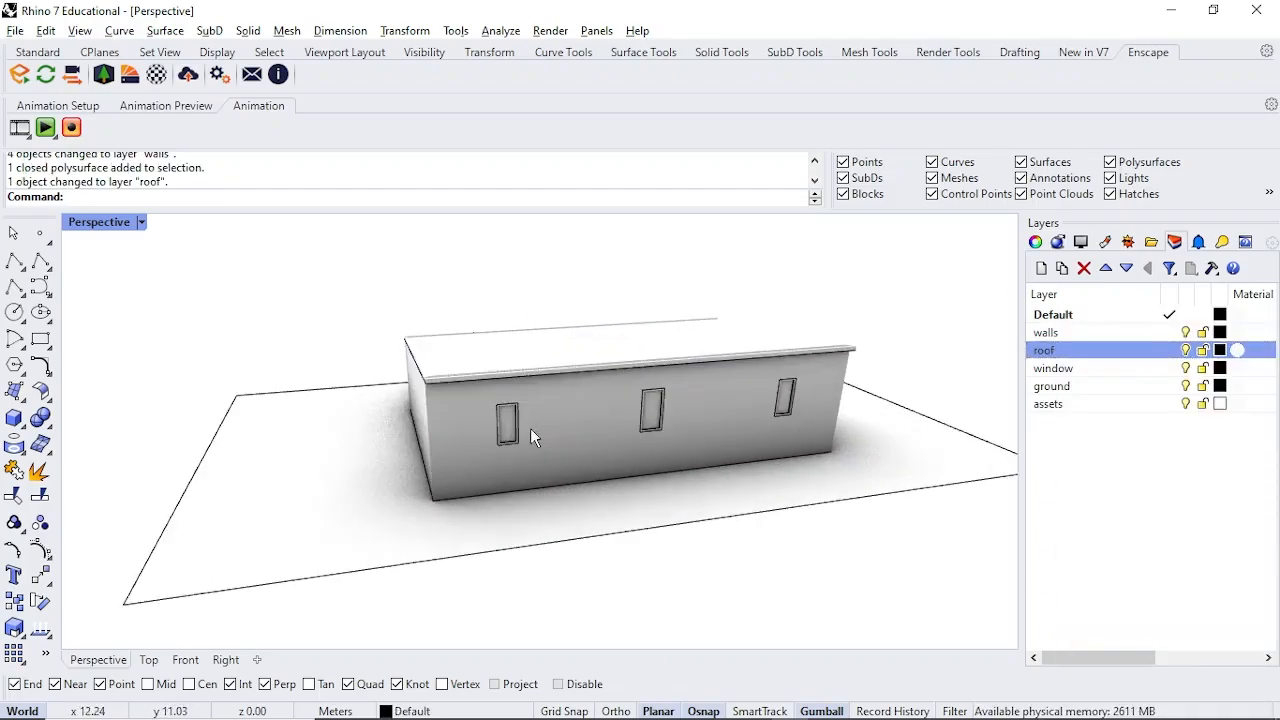
left_click(508, 430)
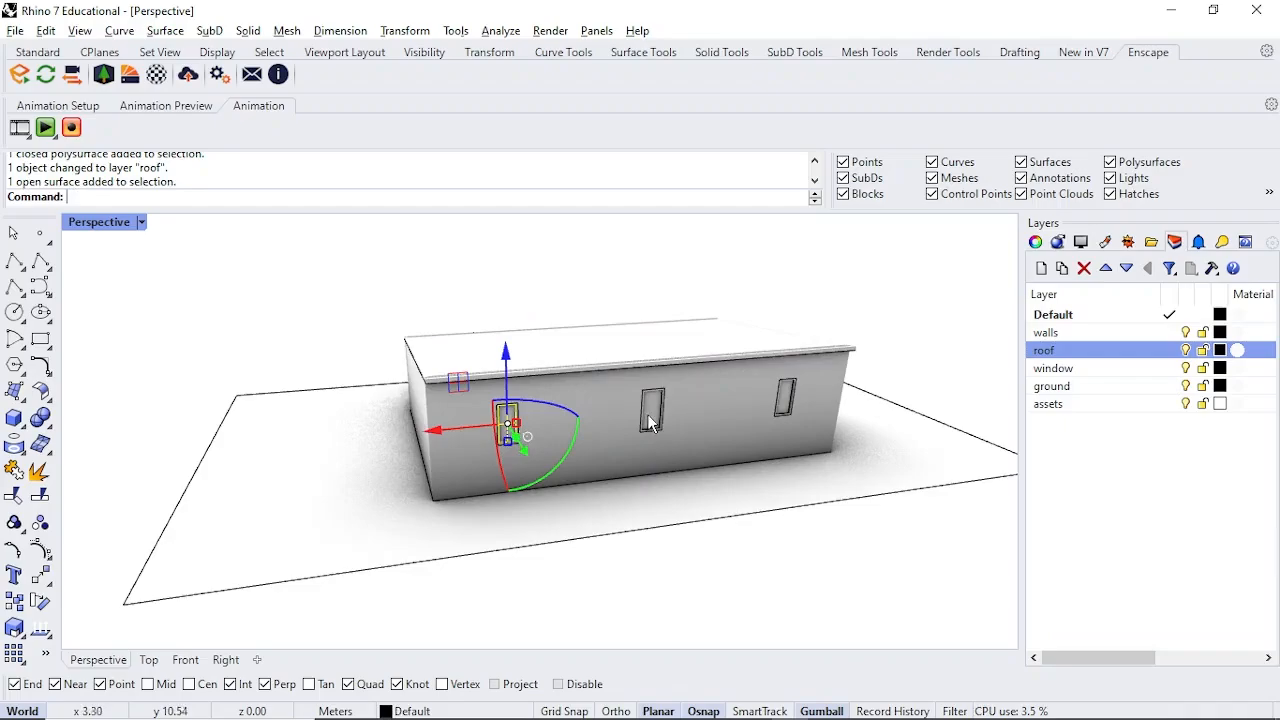
left_click(650, 420)
left_click(785, 402)
left_click(765, 418)
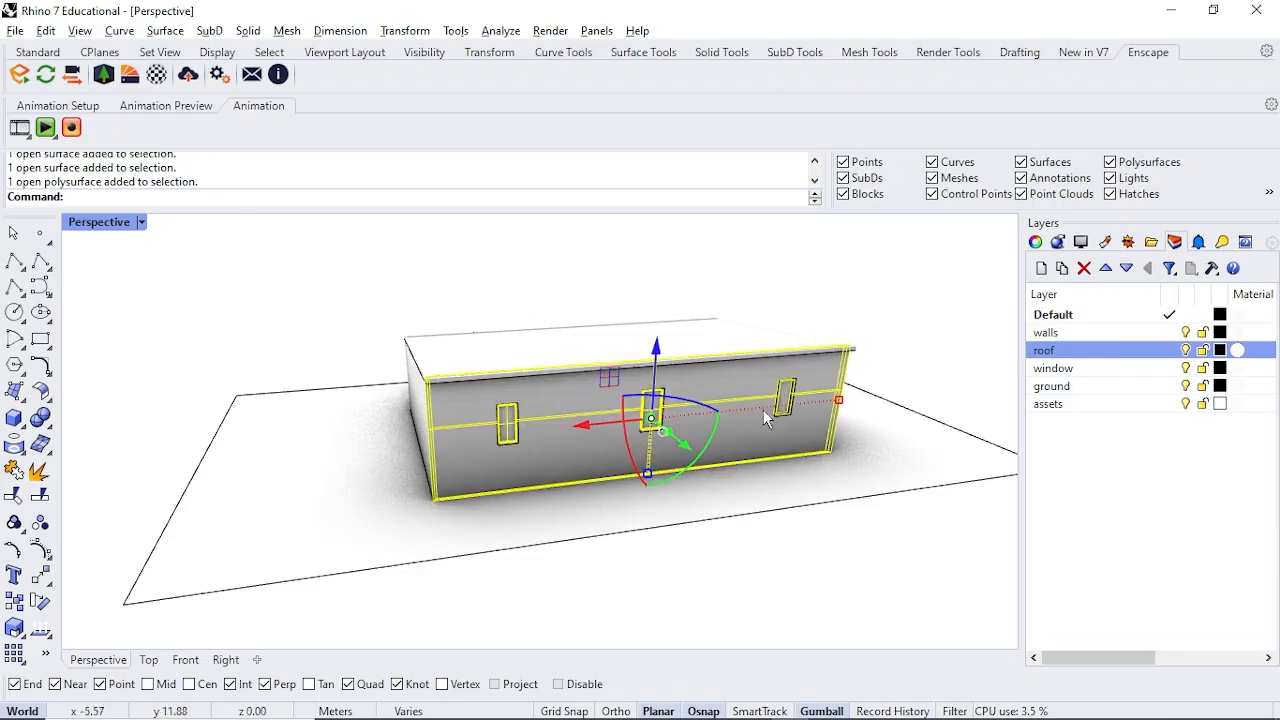
left_click(763, 418, "ctrl")
scroll(800, 405, "up", 5)
left_click(761, 394, "shift")
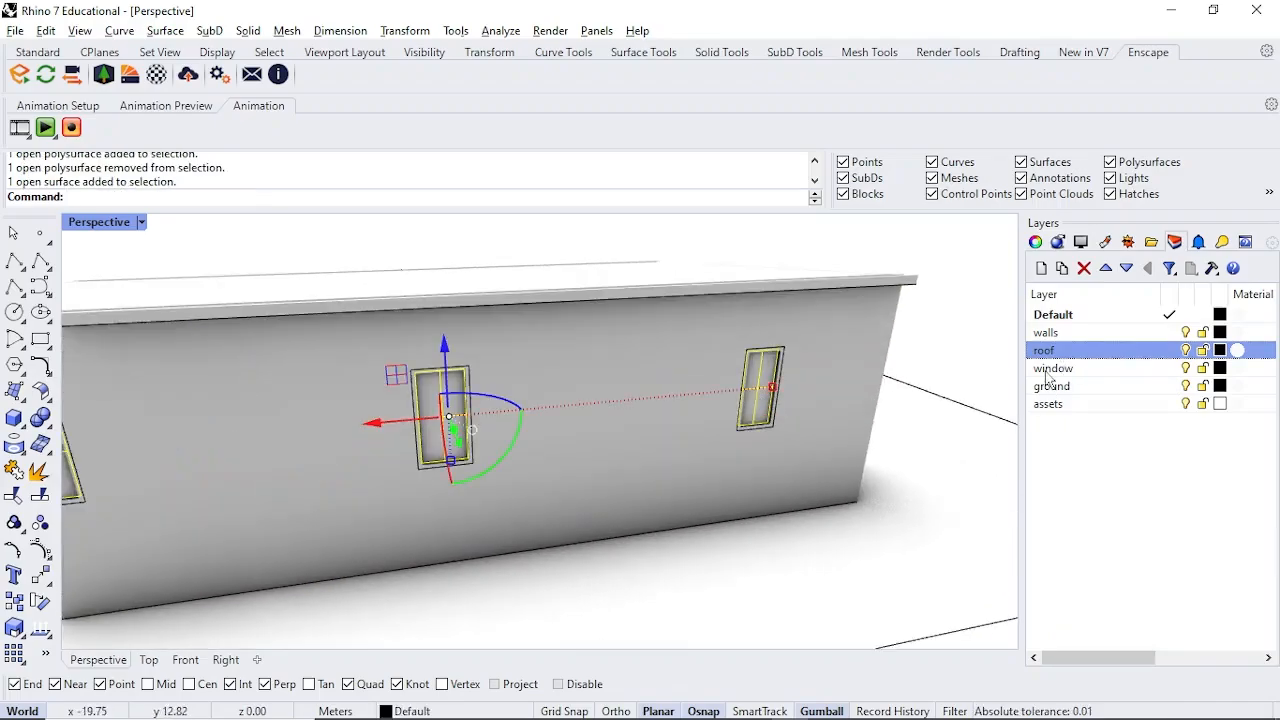
right_click(1048, 372)
left_click(1131, 634)
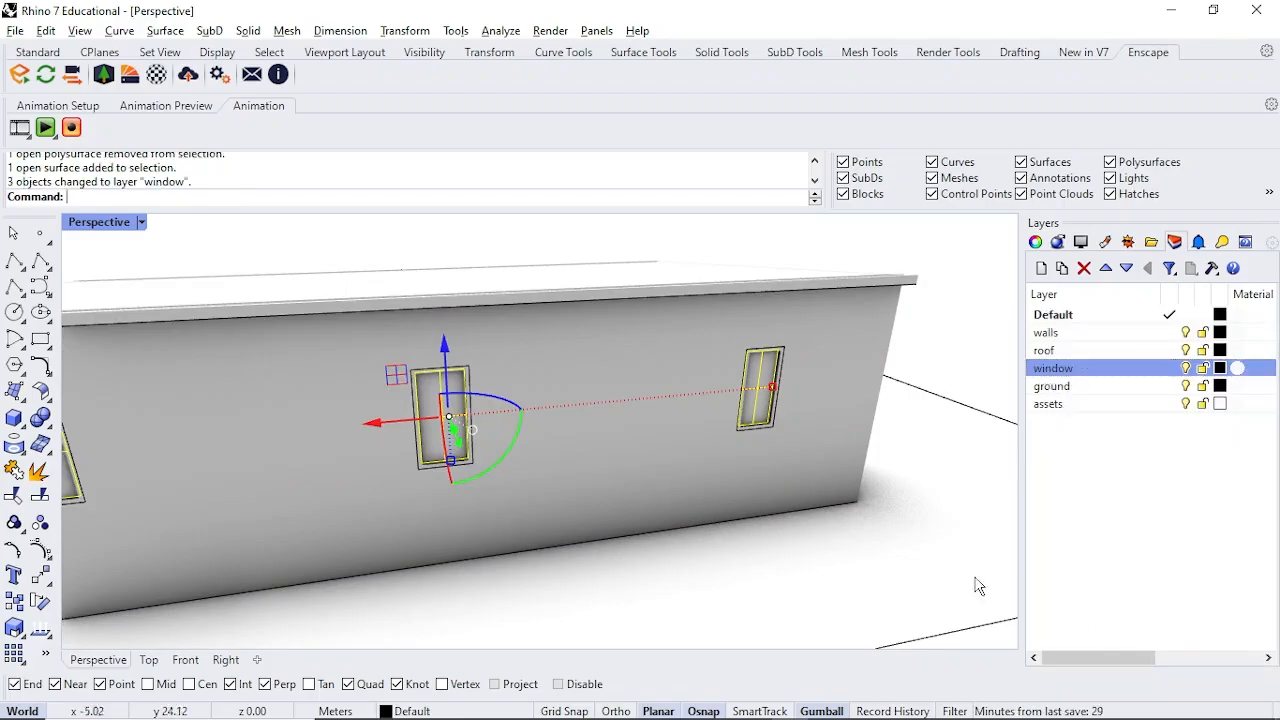
- Move the ground surface around the building to the ground layer
left_click(928, 552)
right_click(1050, 386)
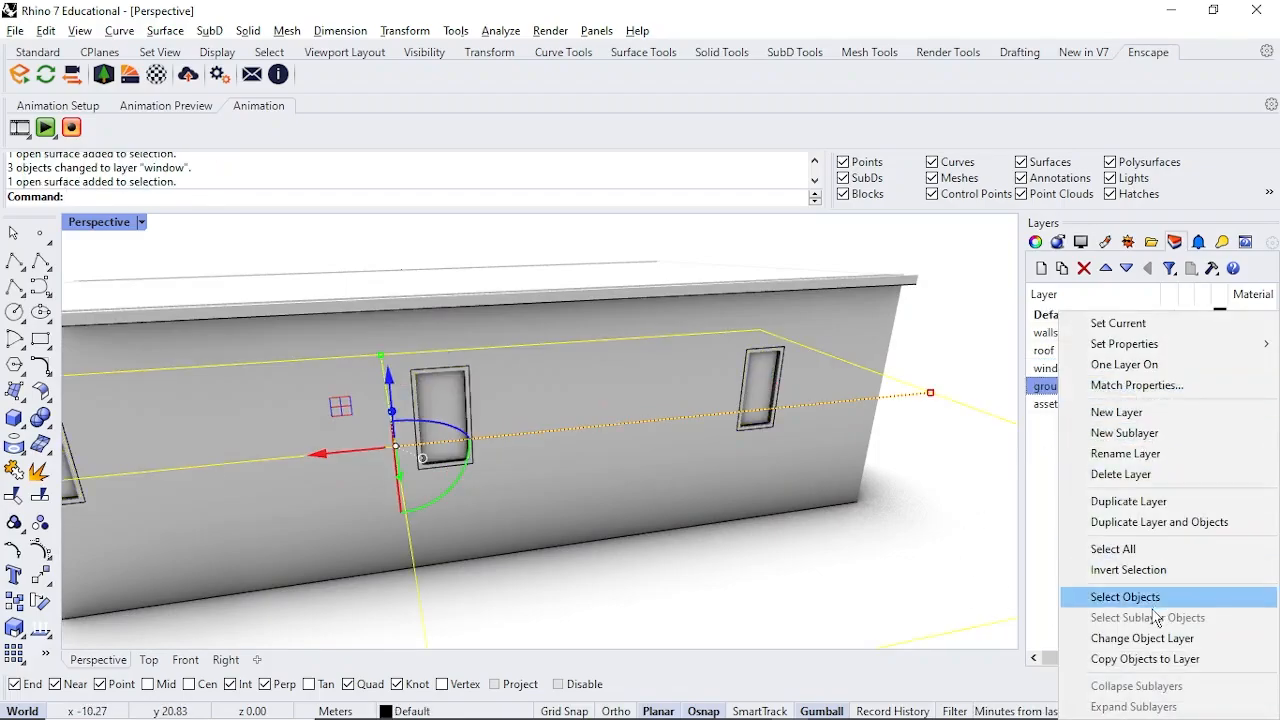
left_click(1146, 639)
scroll(873, 483, "down", 5)
left_click(946, 395)
- Assign the Brick 03 material to the walls layer
right_click_drag(910, 418, 880, 455)
left_click(1238, 333)
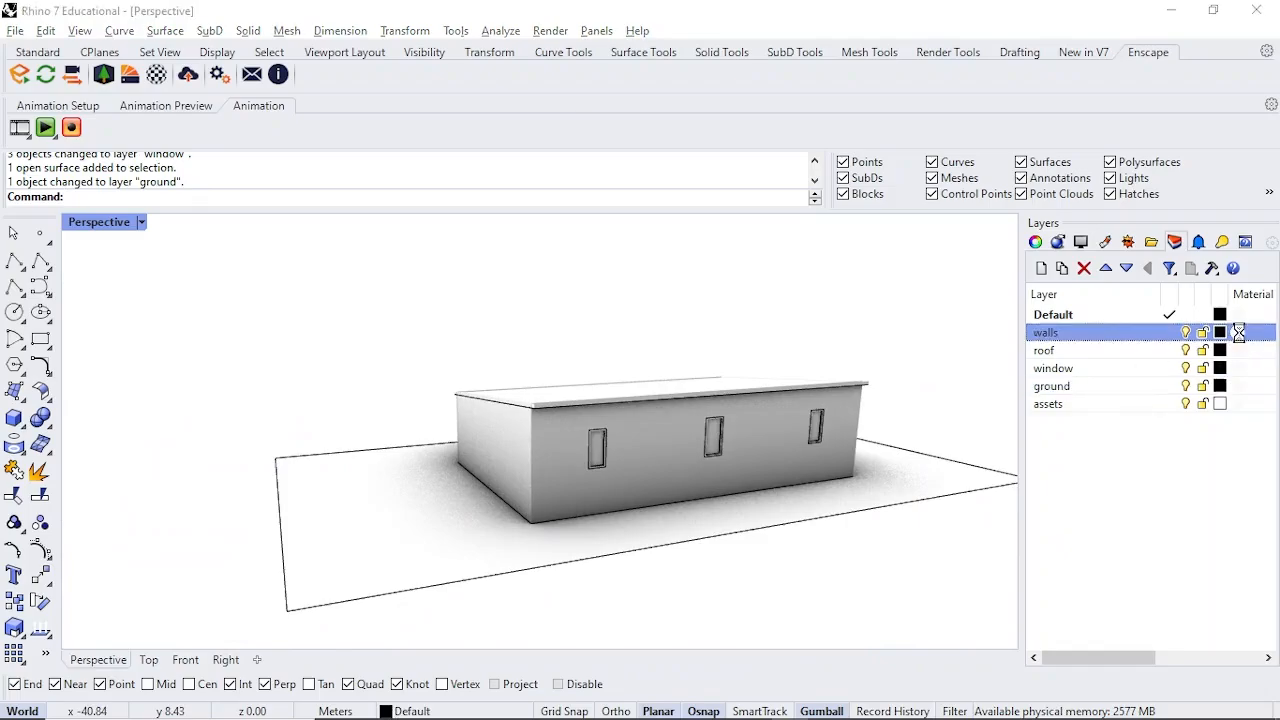
left_click(925, 93)
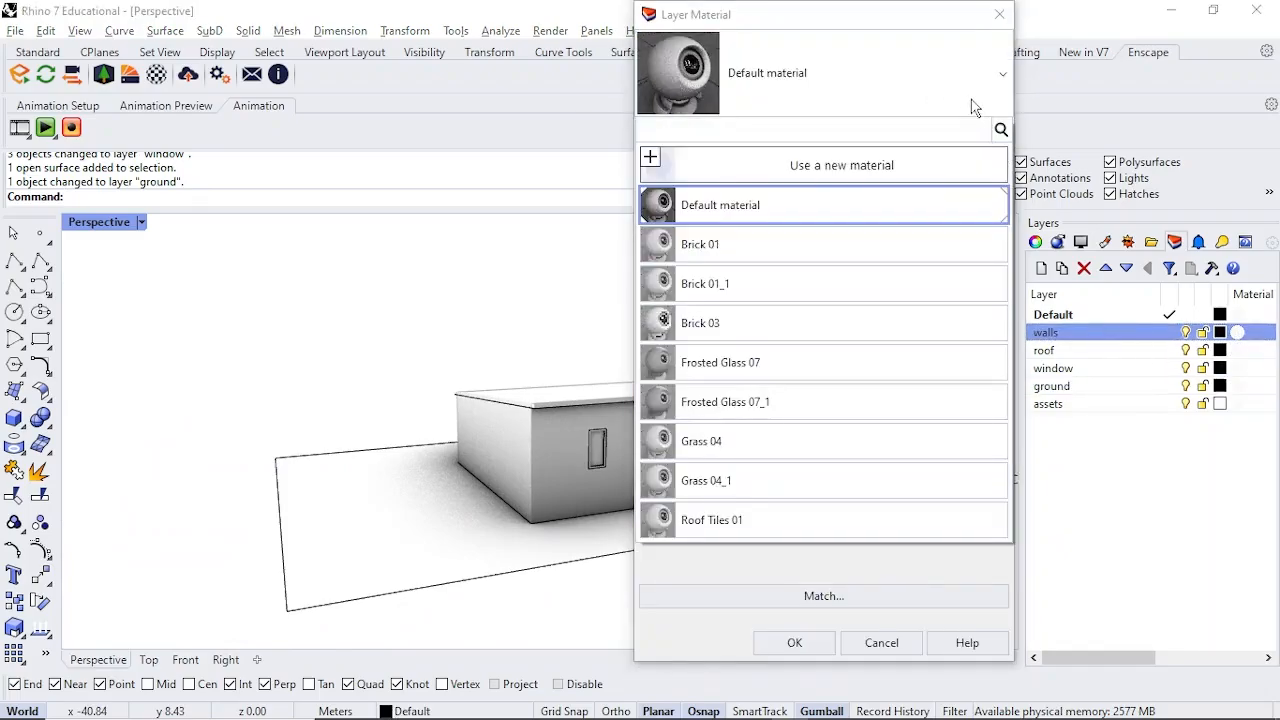
left_click(752, 334)
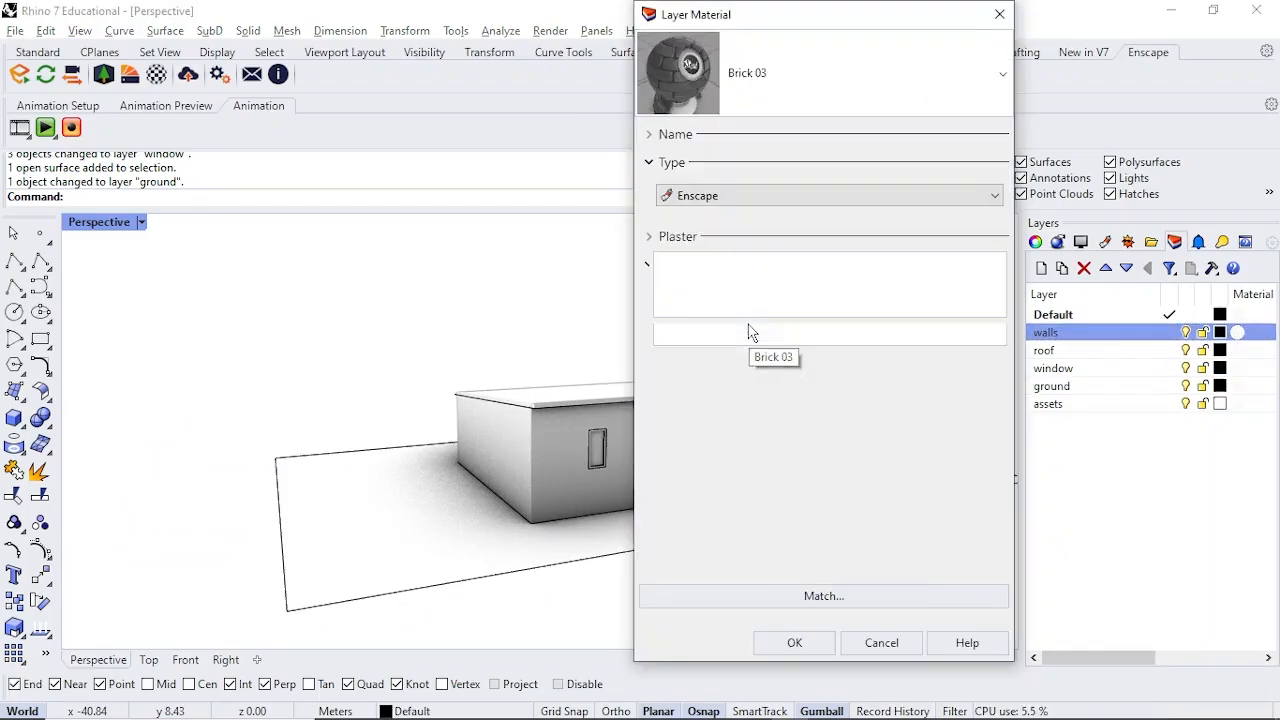
left_click(800, 643)
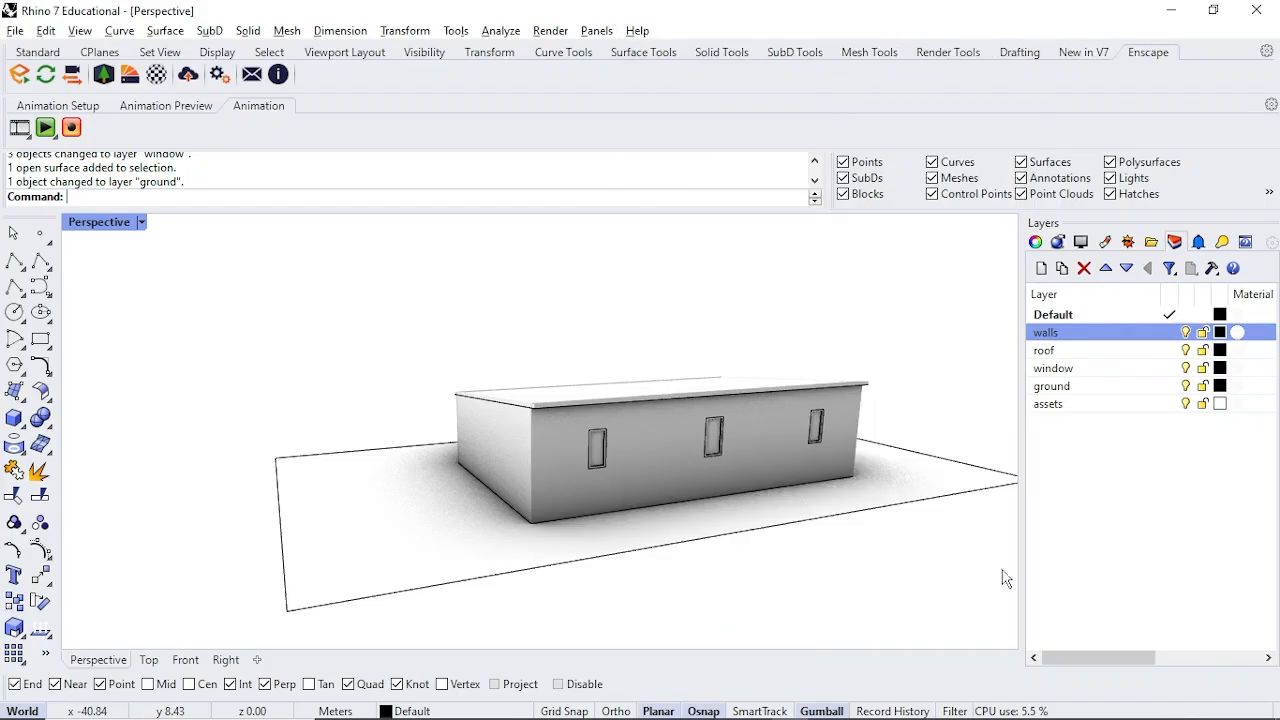
- Assign the Roof Tiles 01 material to the roof layer
left_click(1238, 350)
left_click(868, 82)
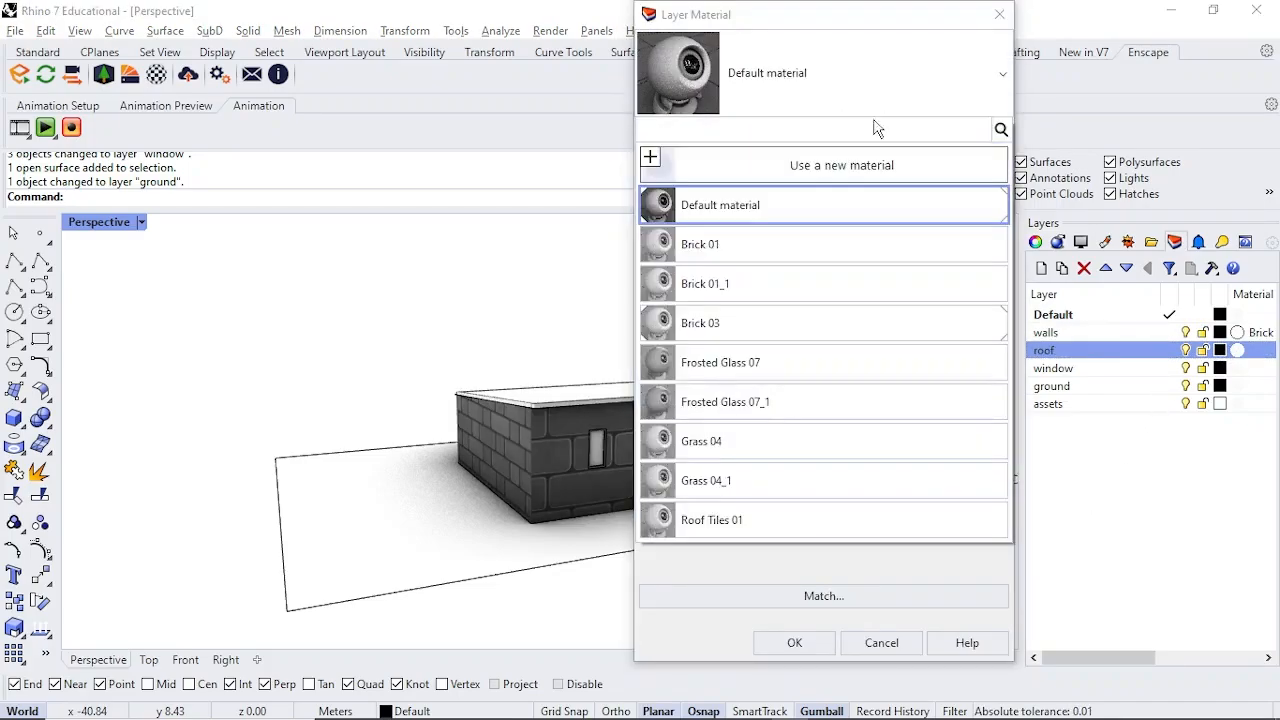
left_click(709, 520)
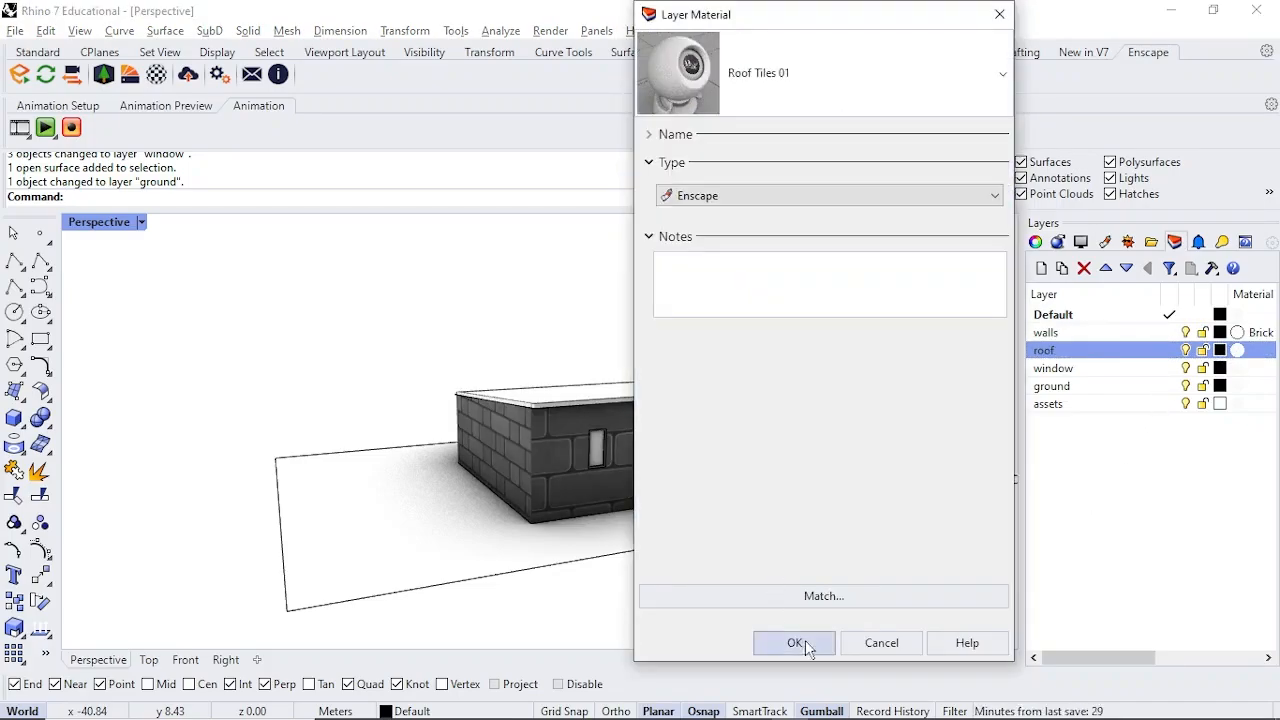
left_click(800, 643)
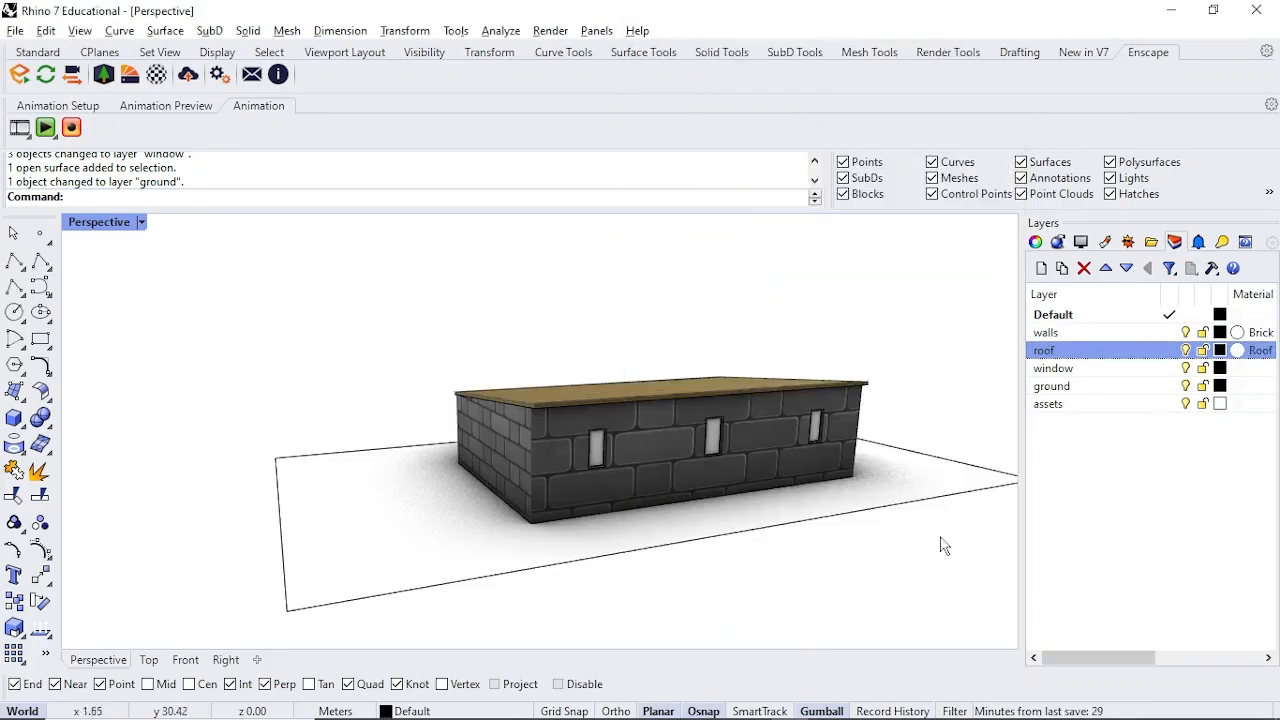
- Assign the Frosted Glass 07 material to the window layer
left_click(1238, 368)
left_click(820, 102)
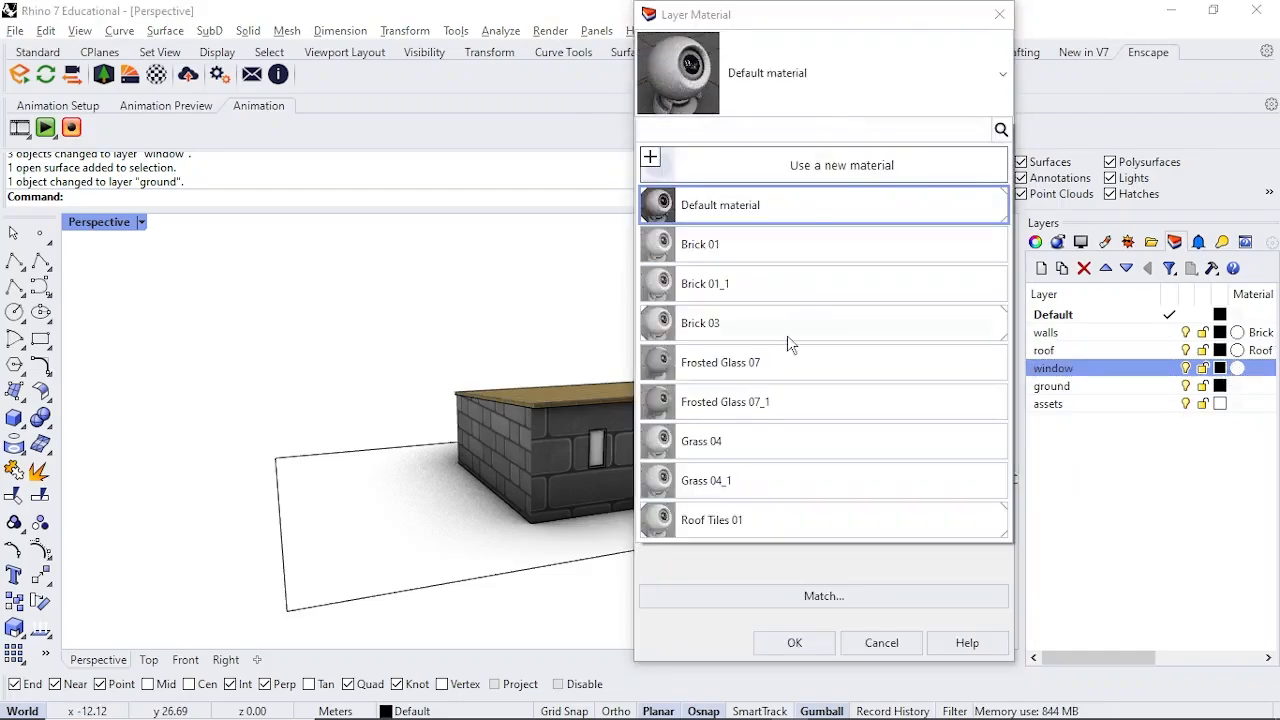
left_click(720, 362)
left_click(796, 643)
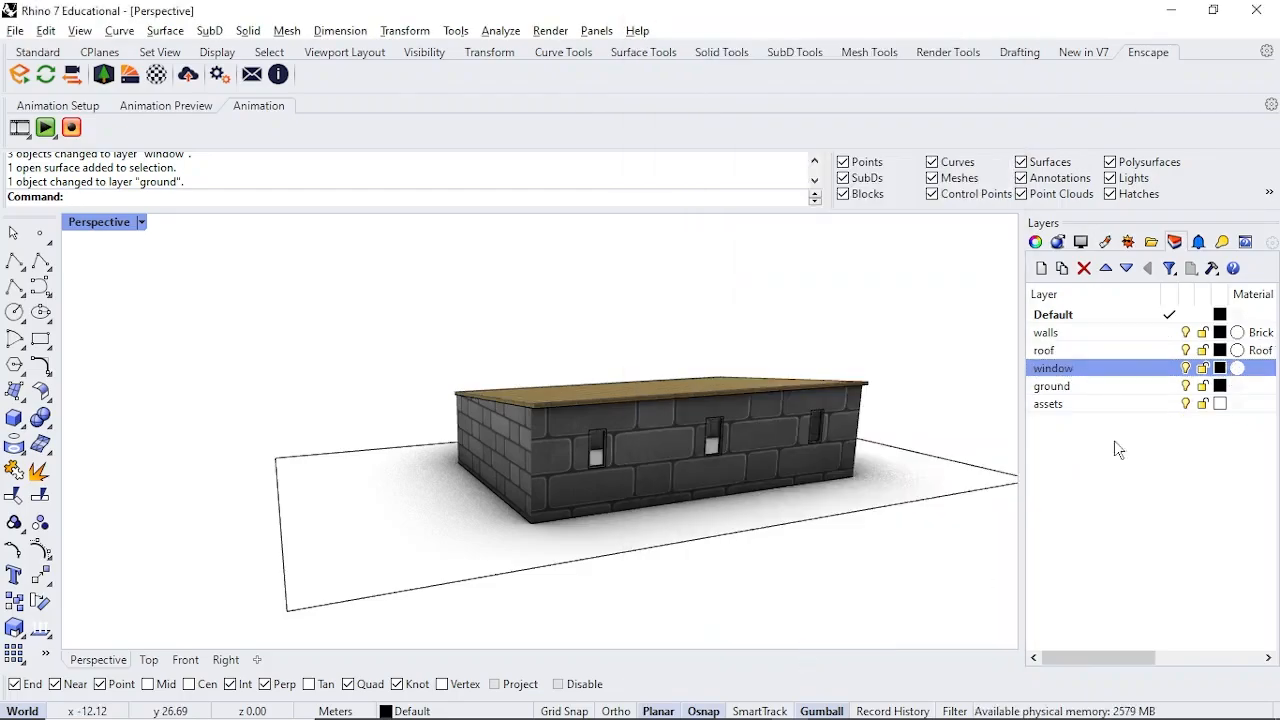
- Assign the Grass 04 material to the ground layer
left_click(1208, 390)
left_click(1238, 386)
left_click(883, 97)
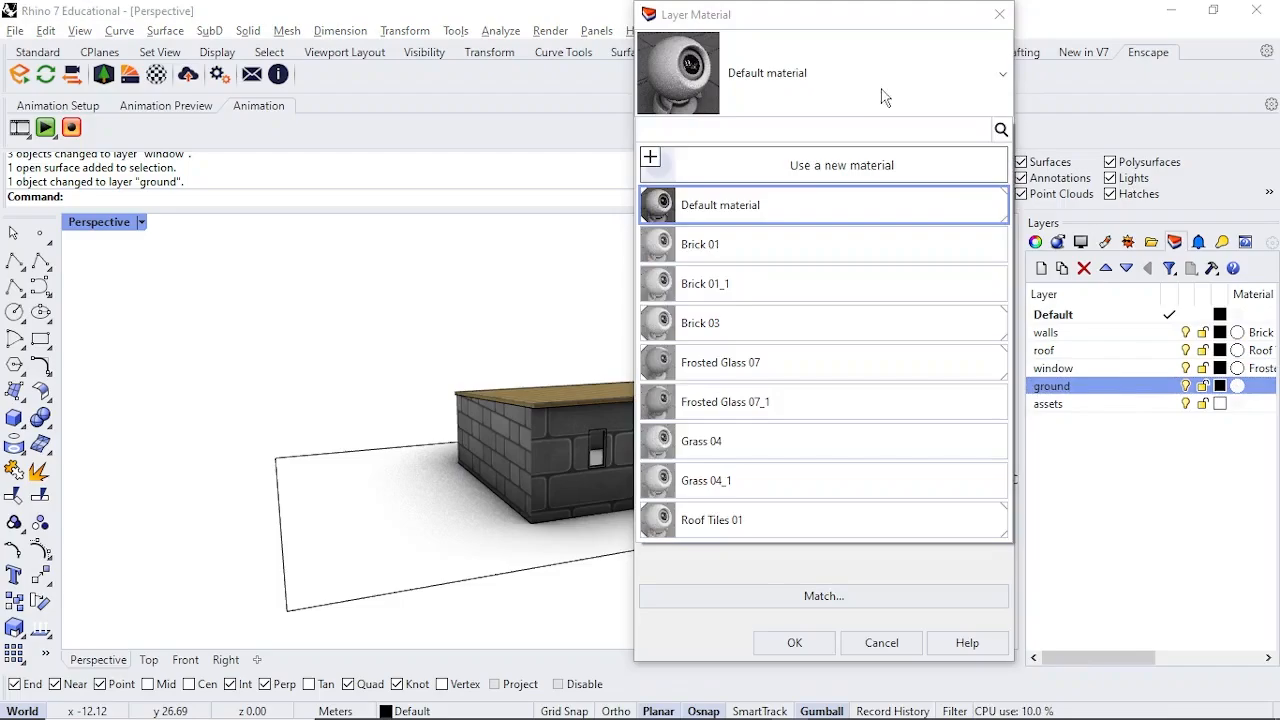
left_click(740, 443)
left_click(794, 643)
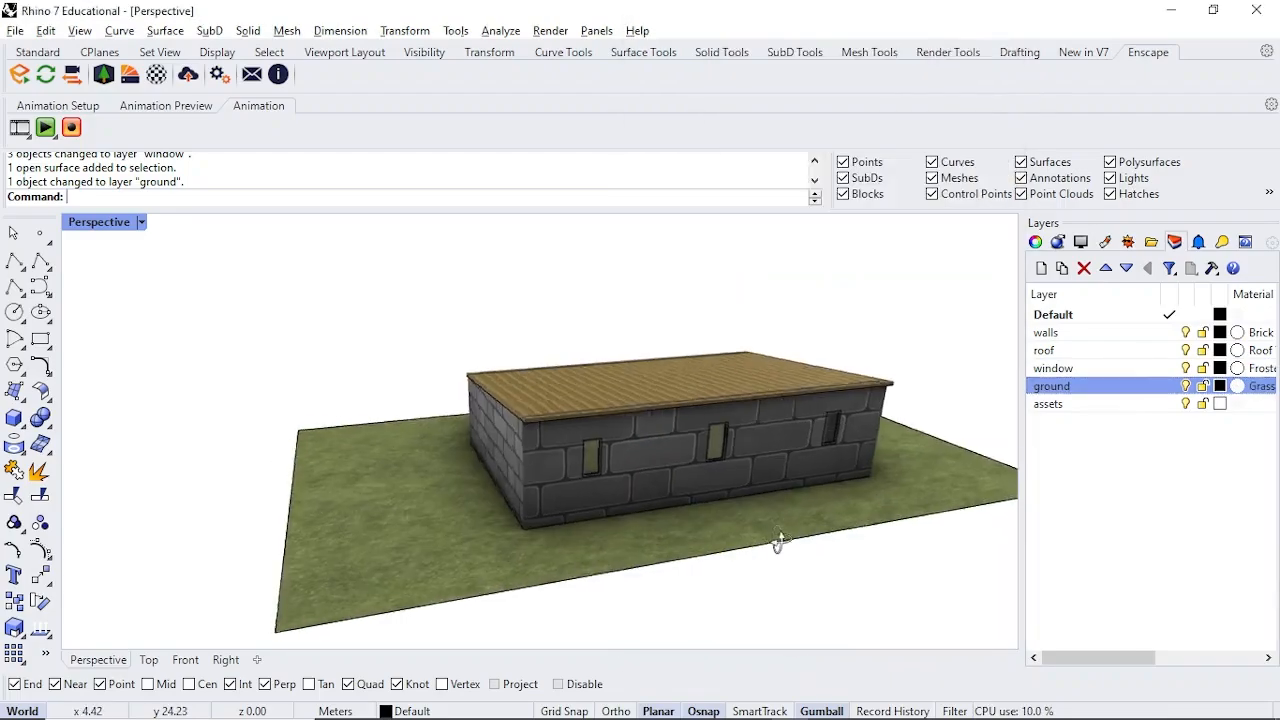
- In the Enscape Material Editor, set the Brick 03 albedo texture's width and height scale to 0.150, and close the editor
right_click_drag(779, 541, 836, 538)
right_click_drag(600, 454, 564, 475)
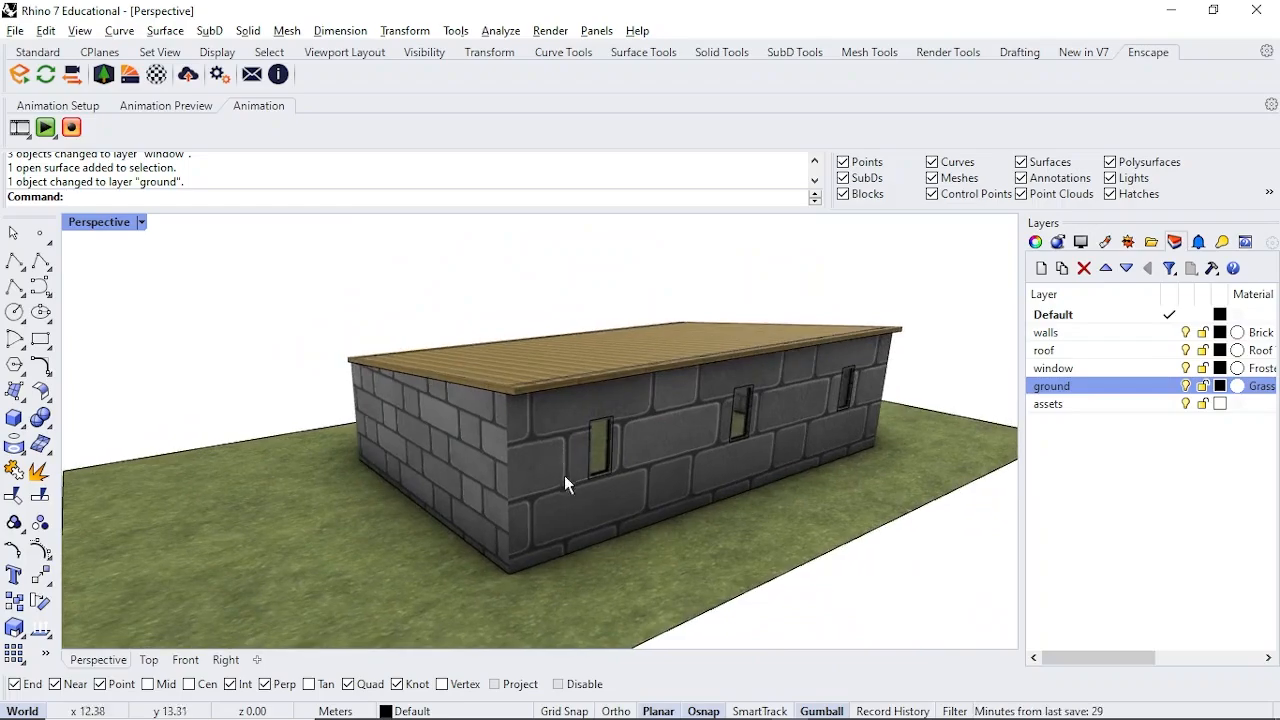
left_click(156, 75)
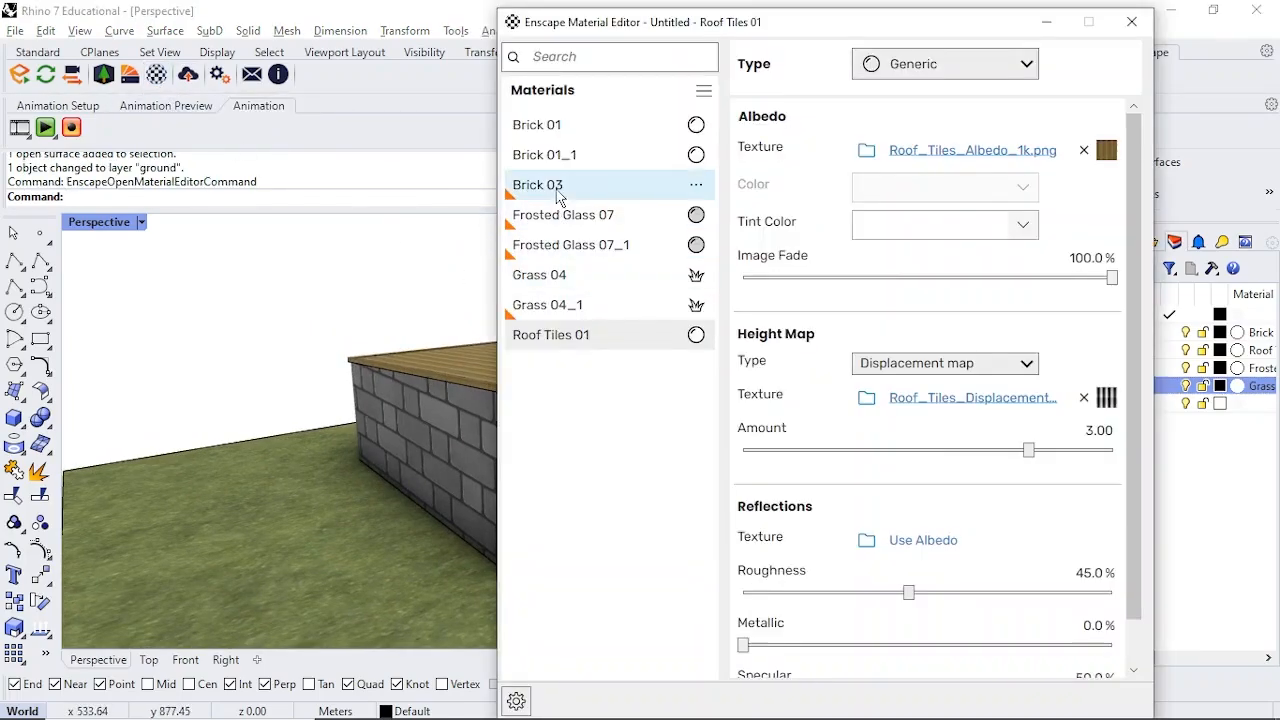
left_click_drag(523, 186, 558, 197)
left_click(1105, 150)
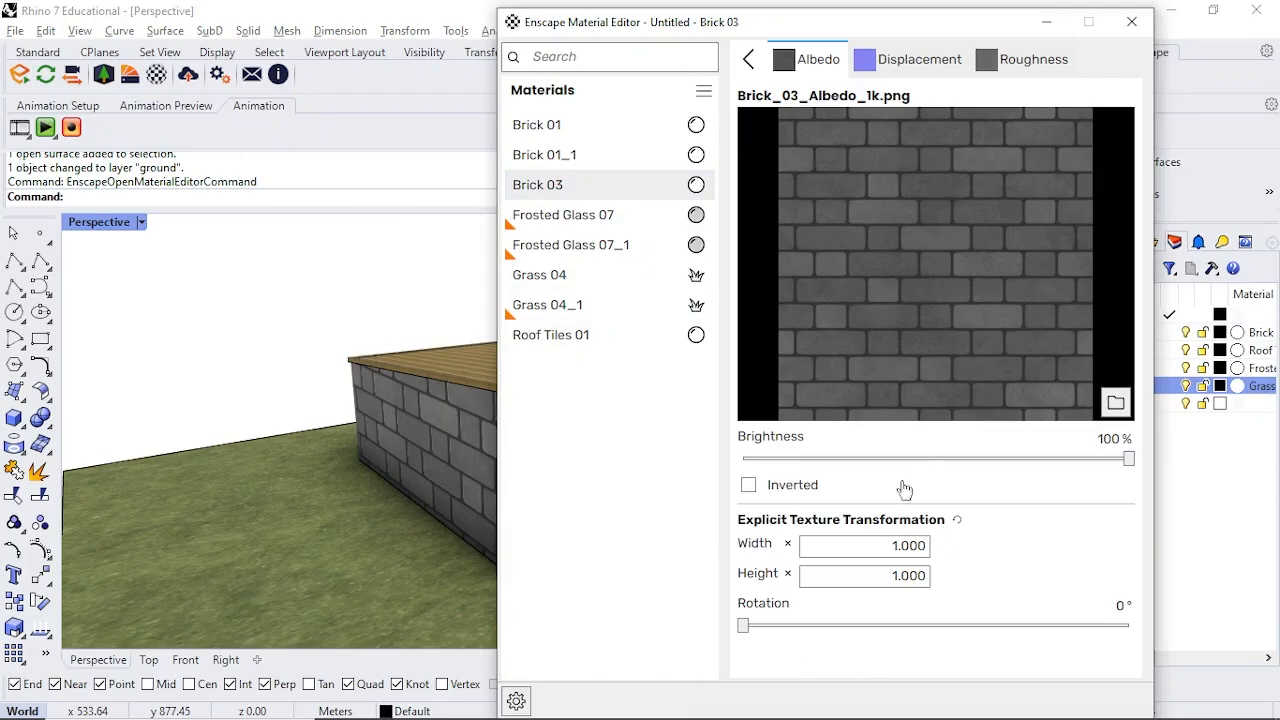
left_click(879, 545)
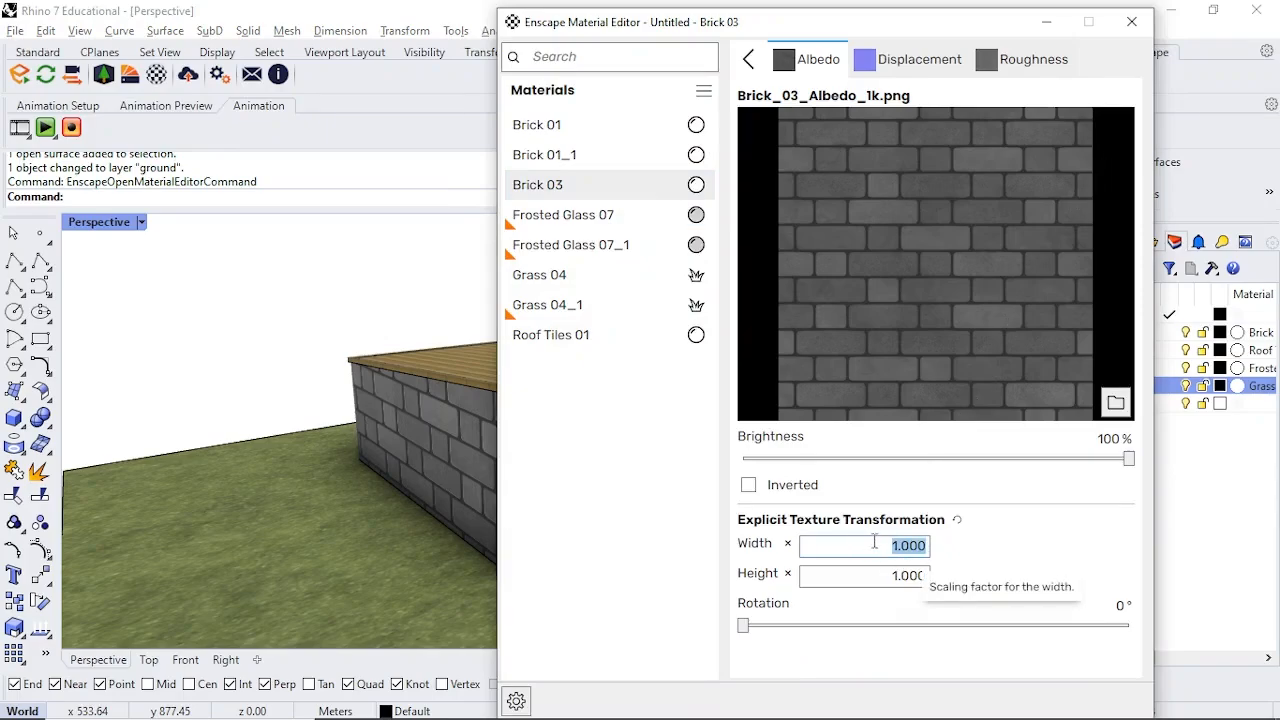
key("BackSpace")
type(".15")
left_click(924, 576)
key("BackSpace")
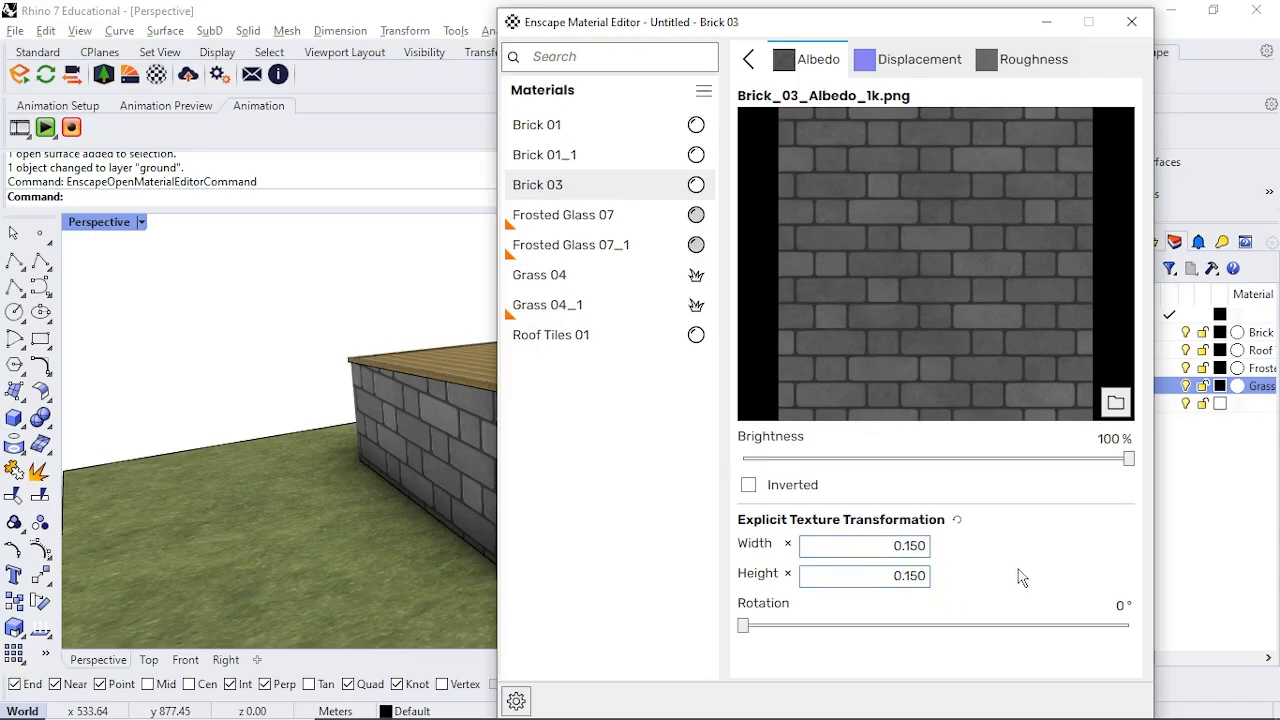
left_click(1131, 21)
- In the Enscape Material Editor, set the Roof Tiles 01 albedo texture's width scale to 0.070
scroll(636, 505, "up", 2)
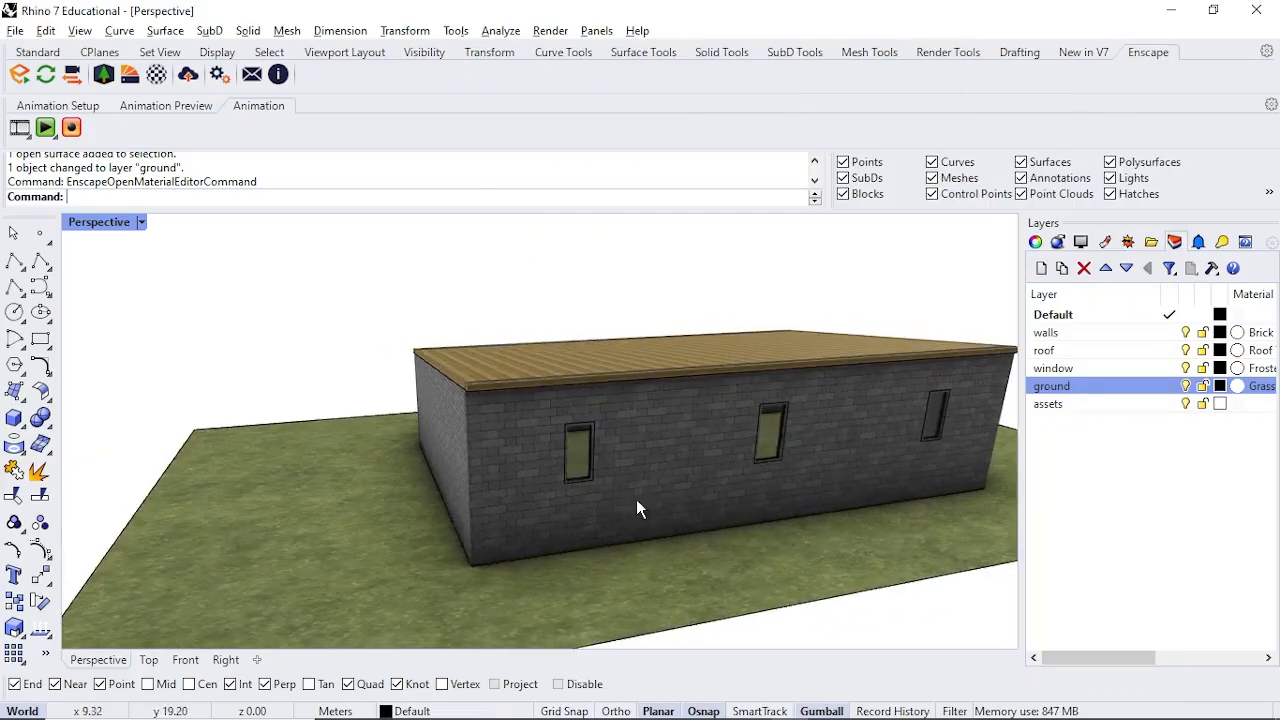
scroll(578, 484, "up", 3)
scroll(578, 475, "down", 2)
right_click_drag(578, 475, 671, 526)
scroll(666, 491, "down", 1)
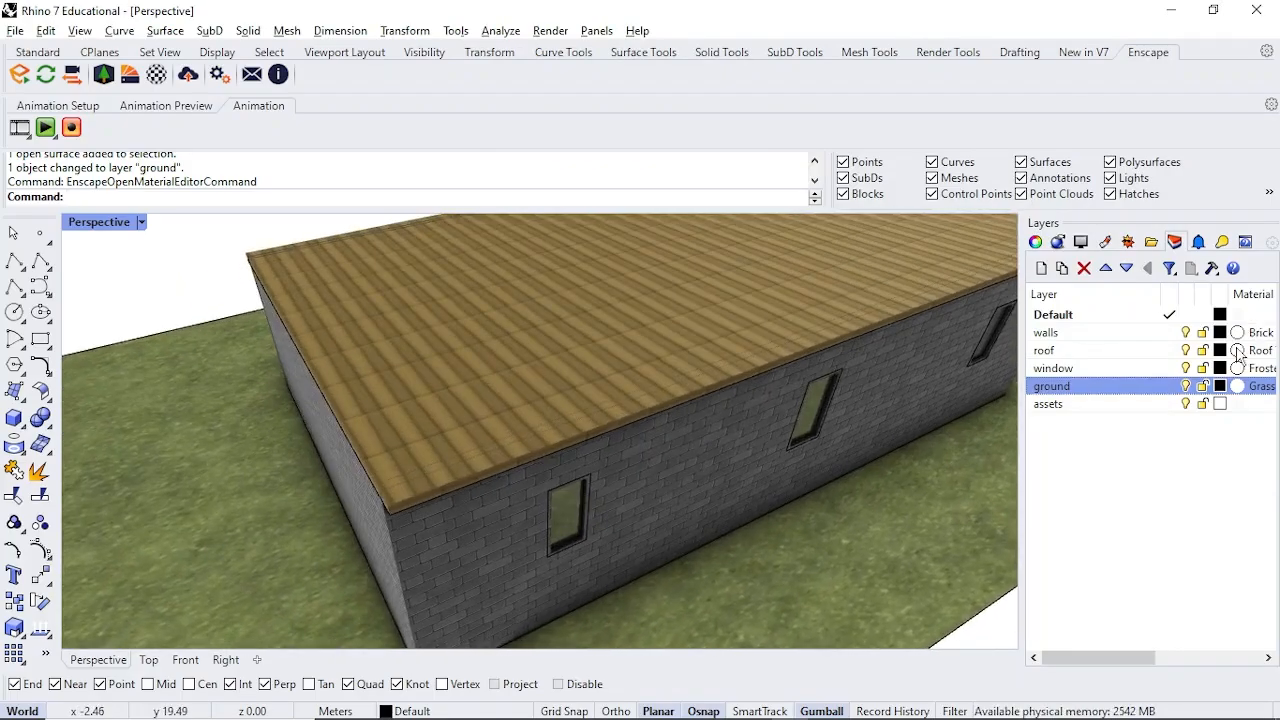
left_click(156, 74)
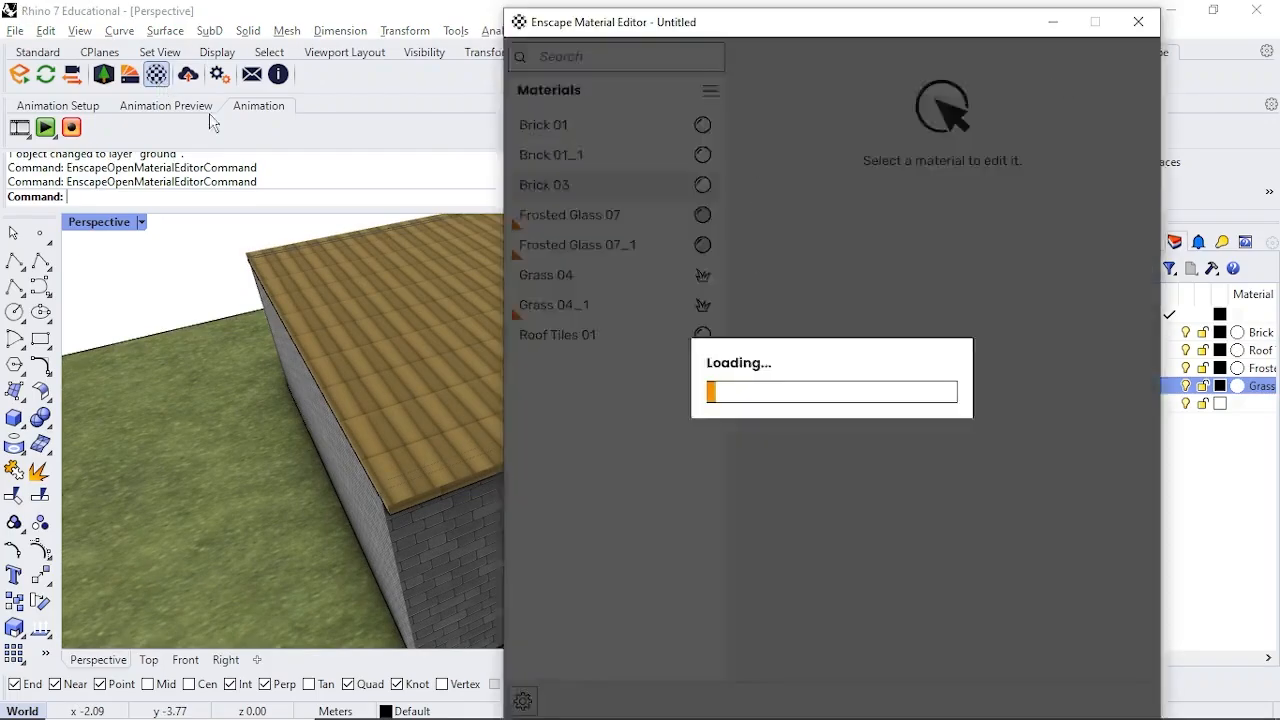
left_click(572, 337)
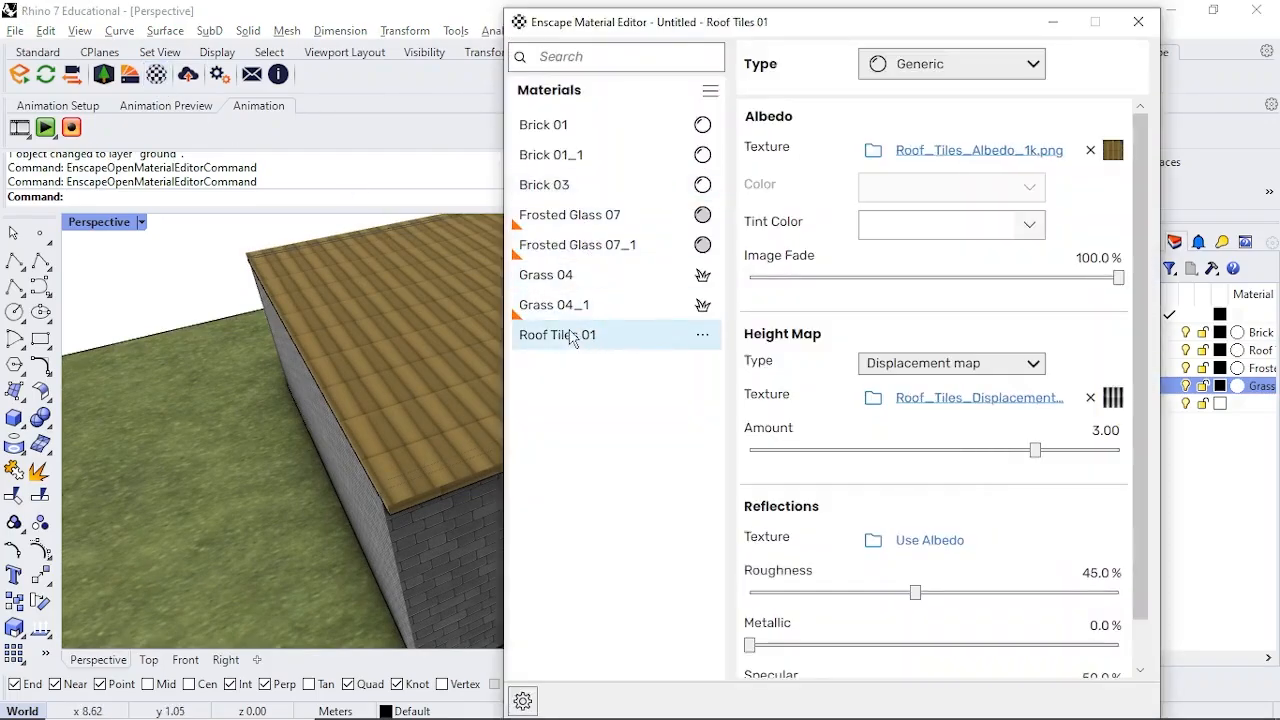
left_click(1113, 150)
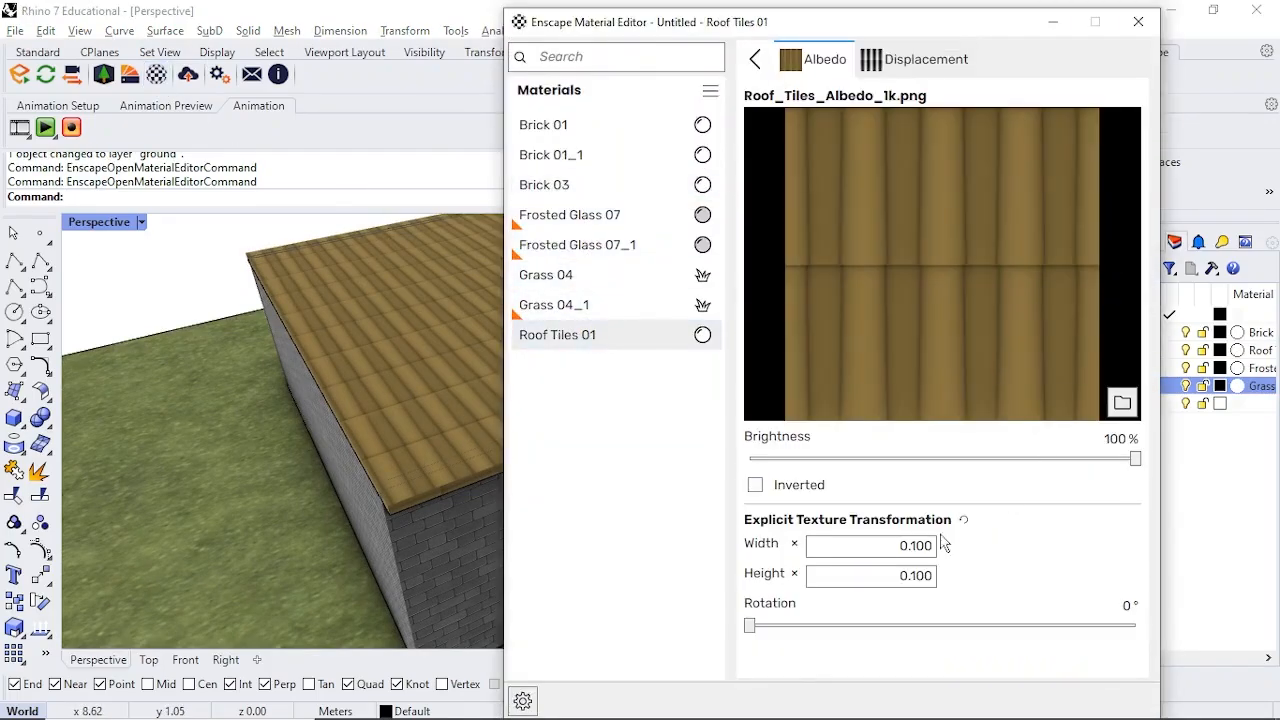
key("BackSpace")
key("BackSpace")
key("BackSpace")
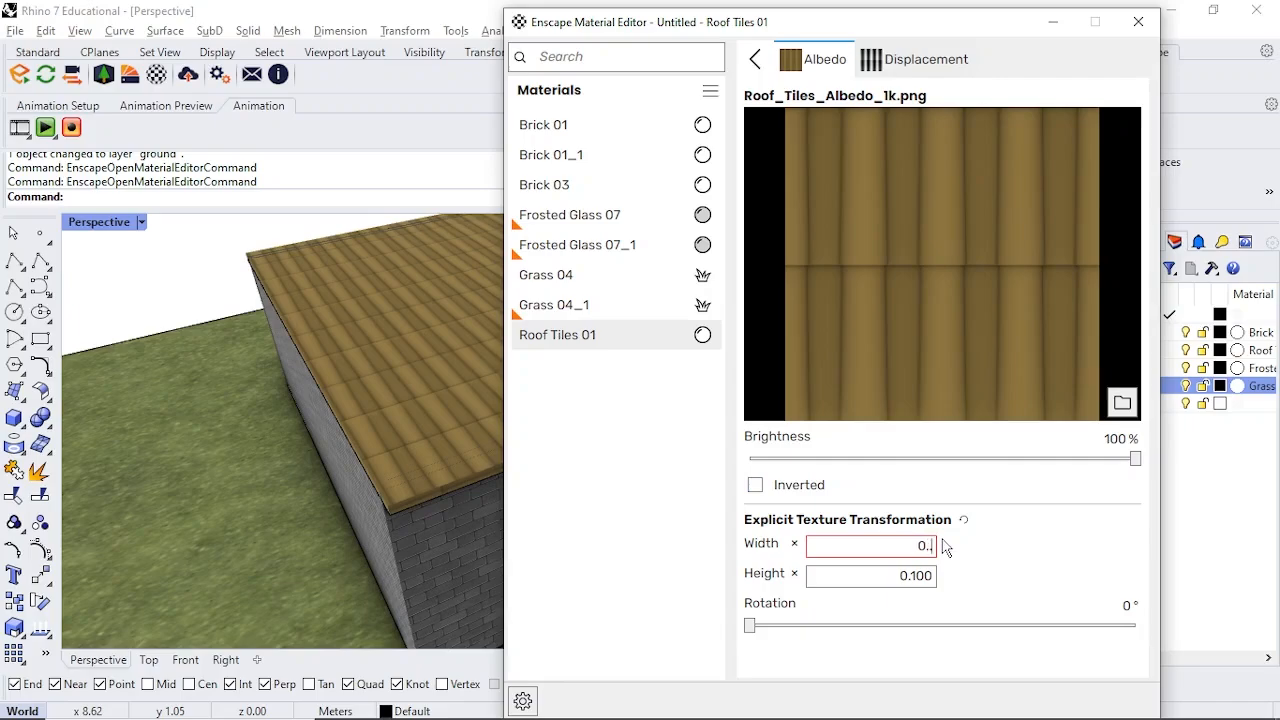
type("07")
- Set the roof tiles texture's height scale to 0.070 and close the material editor
left_click(929, 575)
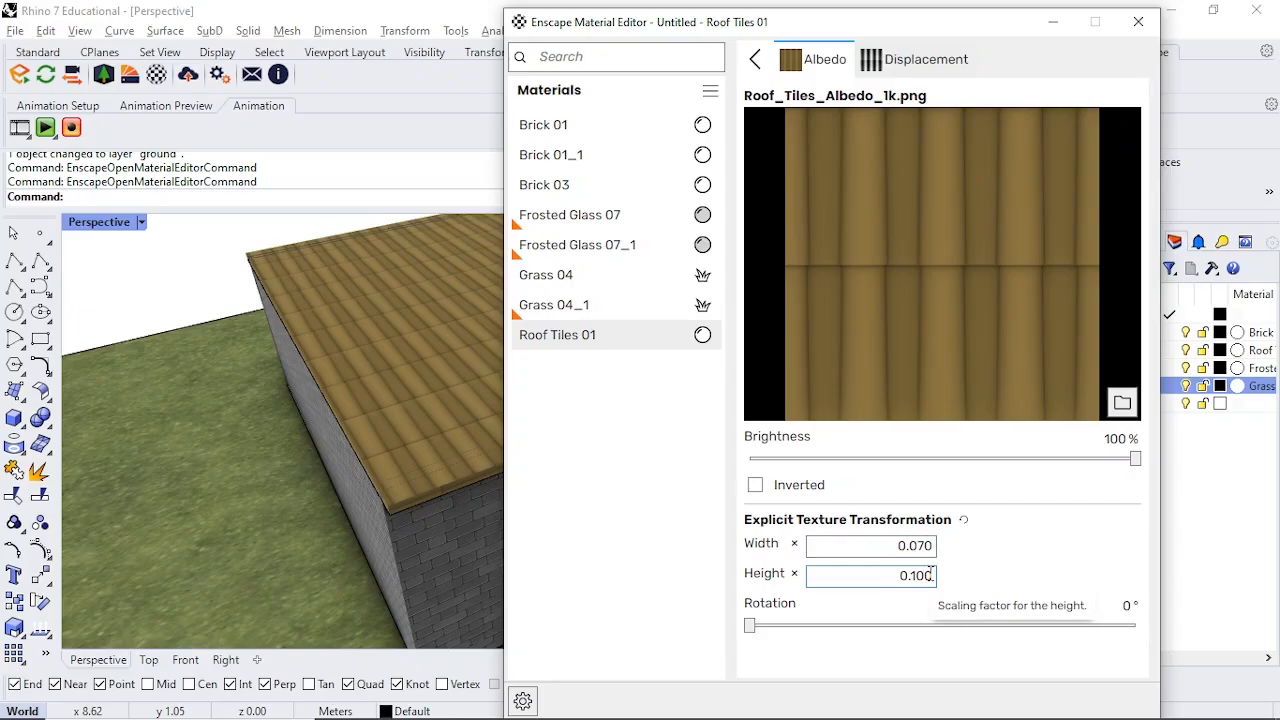
key("BackSpace")
key("BackSpace")
key("BackSpace")
type("070")
left_click(1138, 21)
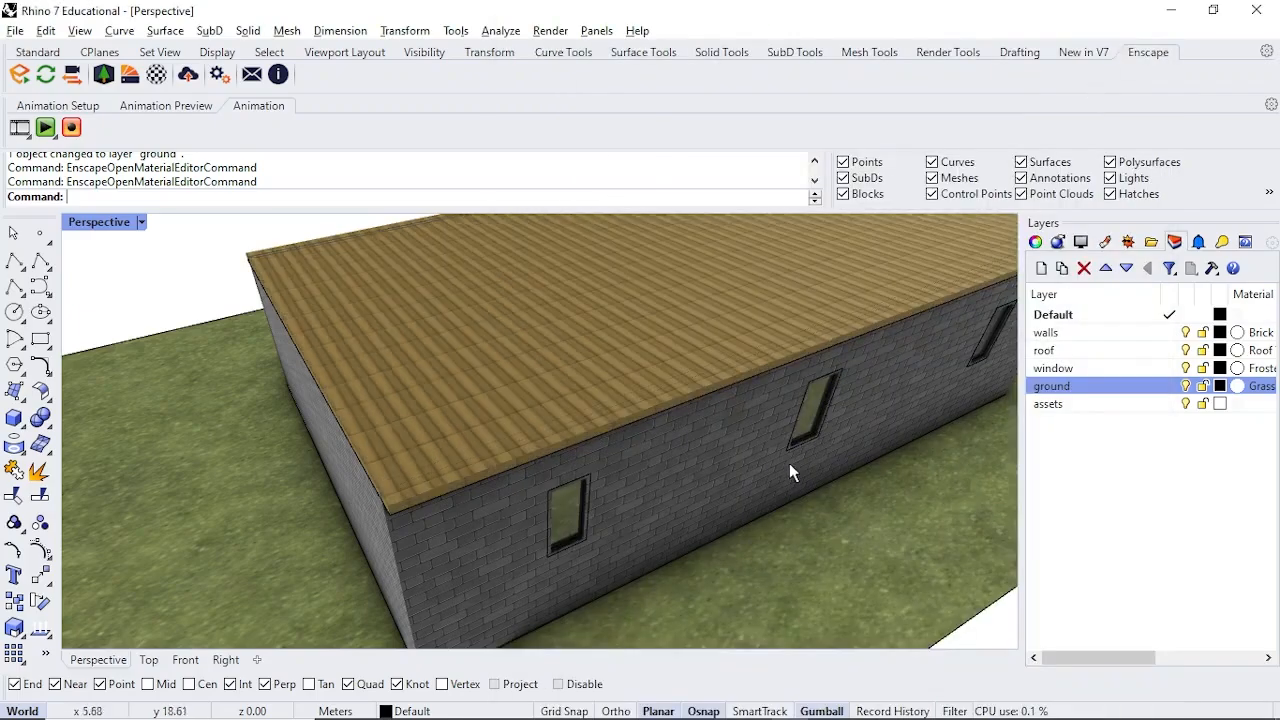
- Make the assets layer current and place a walking and a standing person from the Enscape Asset Library on the grass near the windowed wall
right_click_drag(789, 463, 795, 416)
scroll(780, 428, "down", 3)
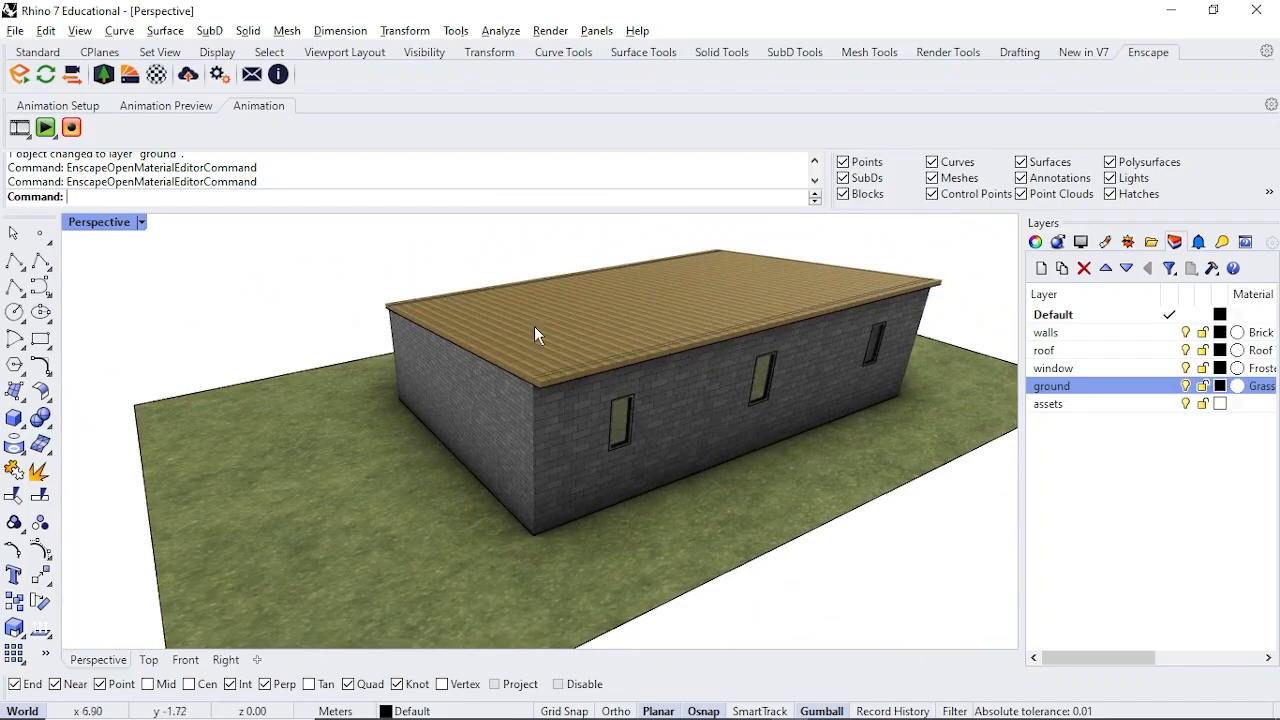
left_click(1162, 404)
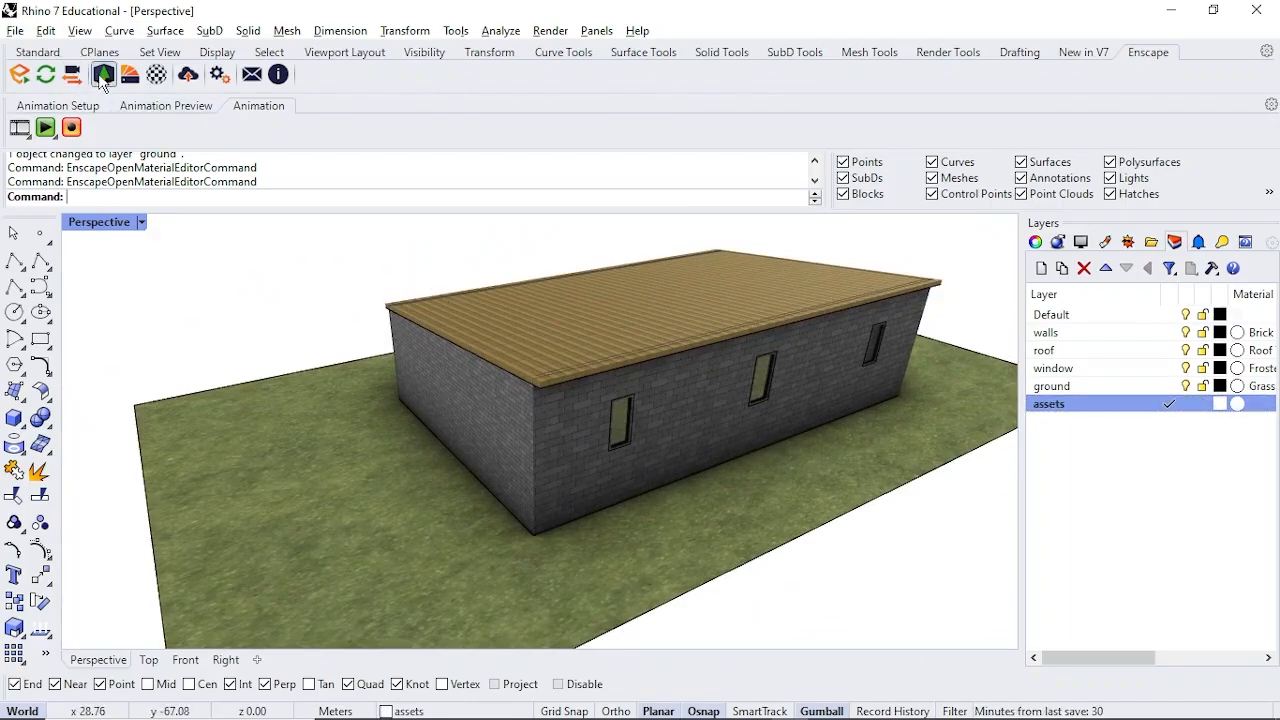
left_click(102, 77)
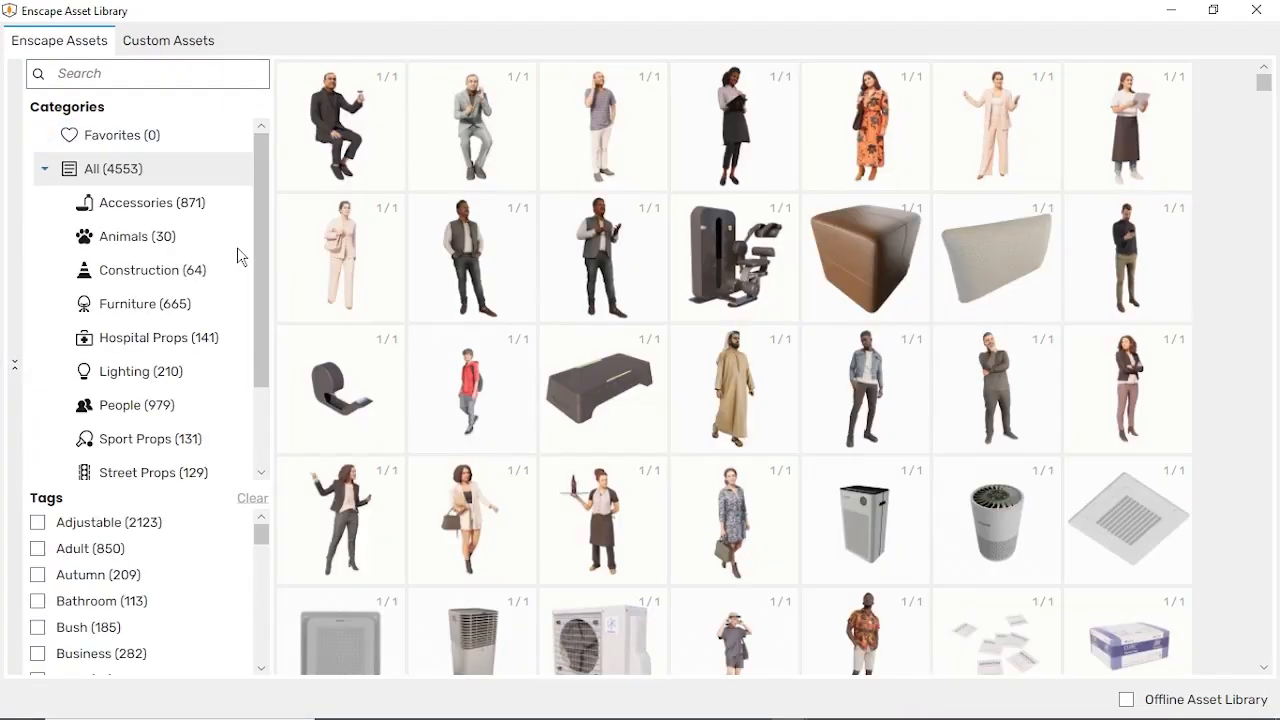
left_click(484, 414)
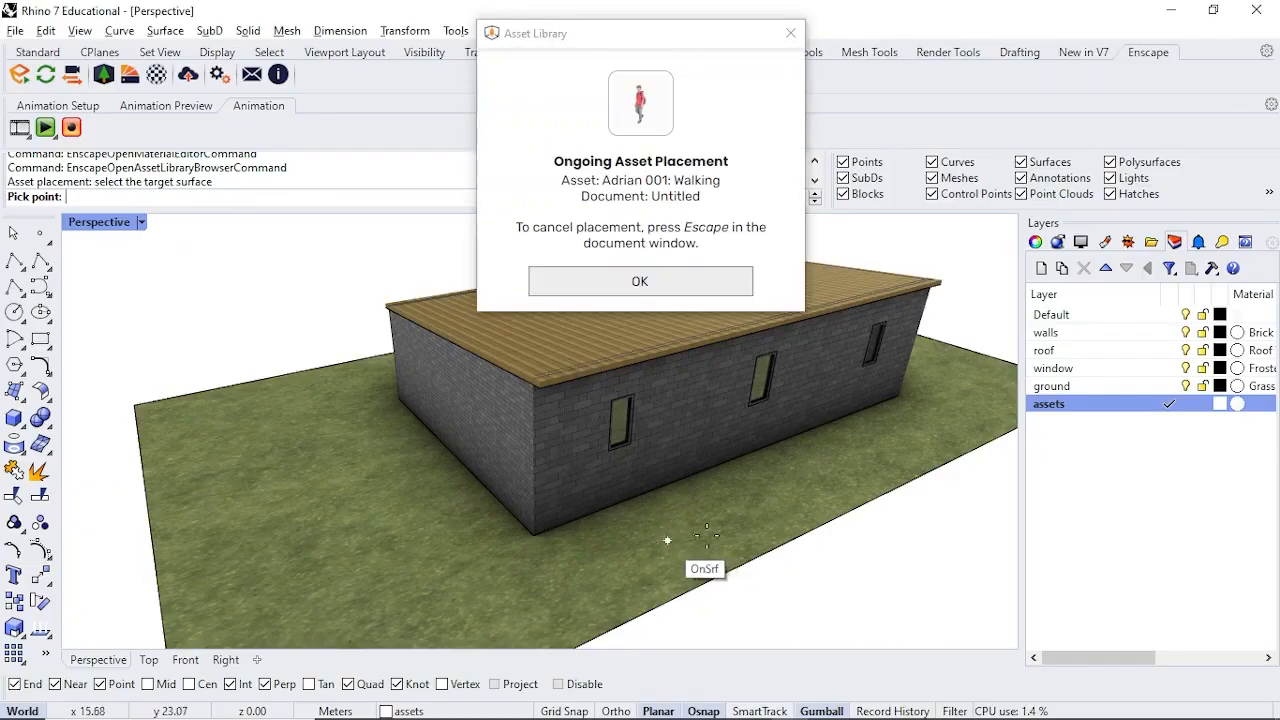
left_click(710, 568)
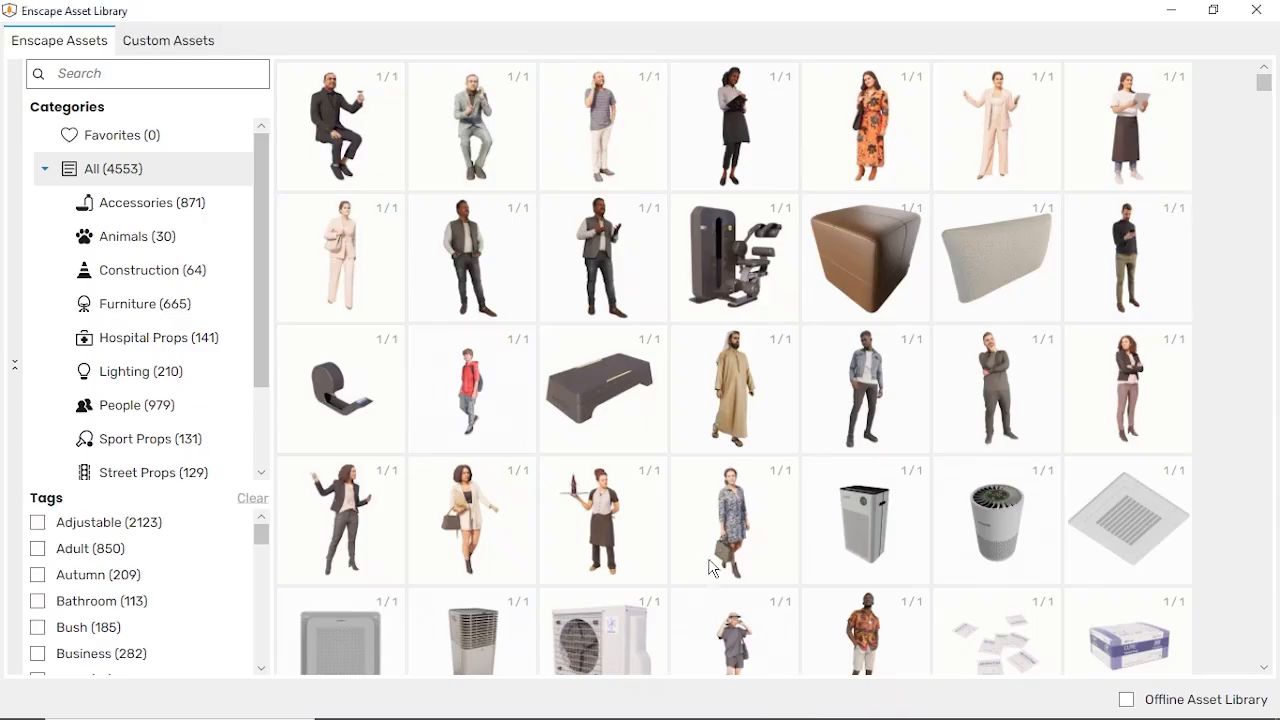
left_click(503, 534)
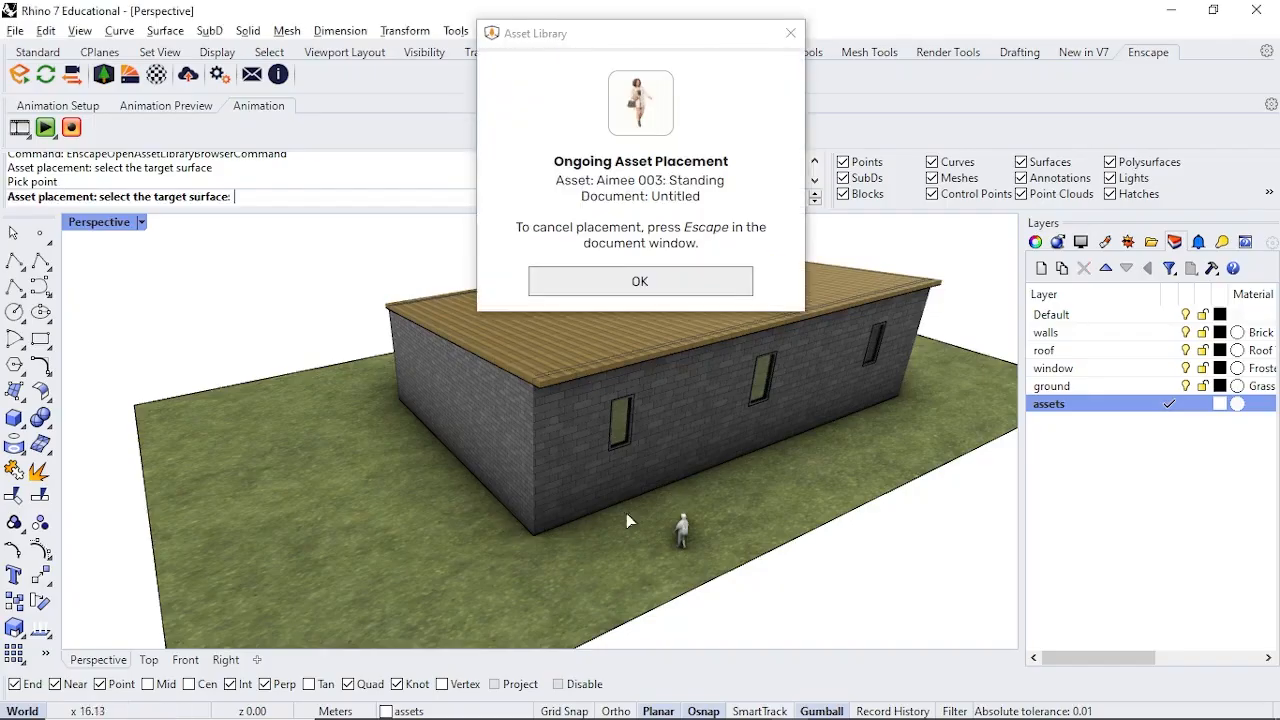
left_click(721, 526)
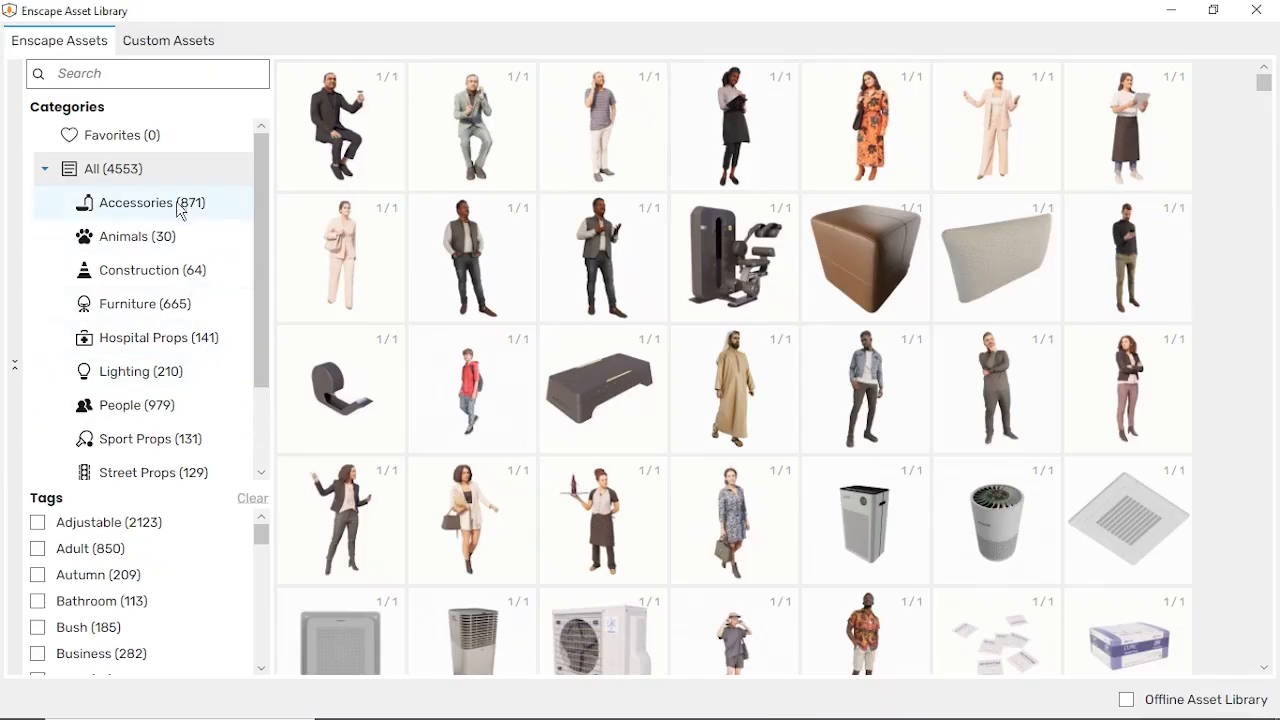
- Filter the asset library to vegetation tagged Tree and place Bush 167: Sodom's Apple (spring) on the grass beside the building's windowless end wall
scroll(172, 362, "down", 1)
left_click(161, 411)
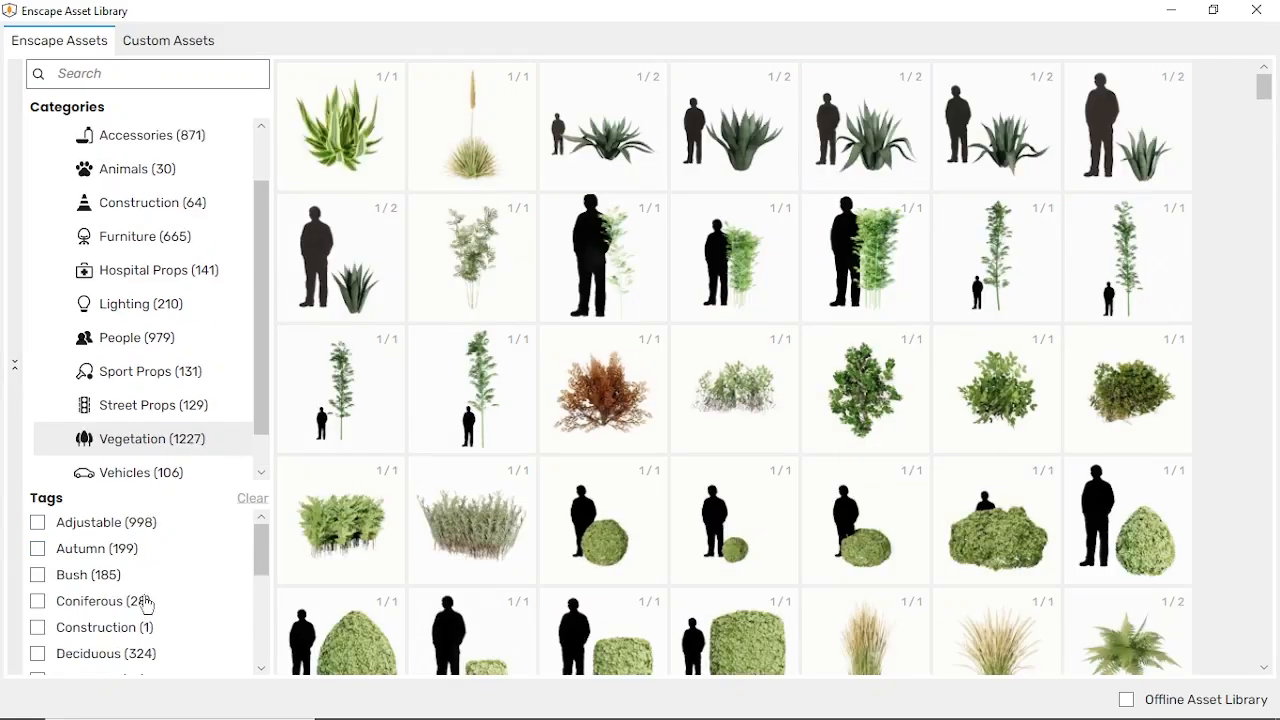
scroll(87, 556, "down", 1)
scroll(87, 556, "down", 5)
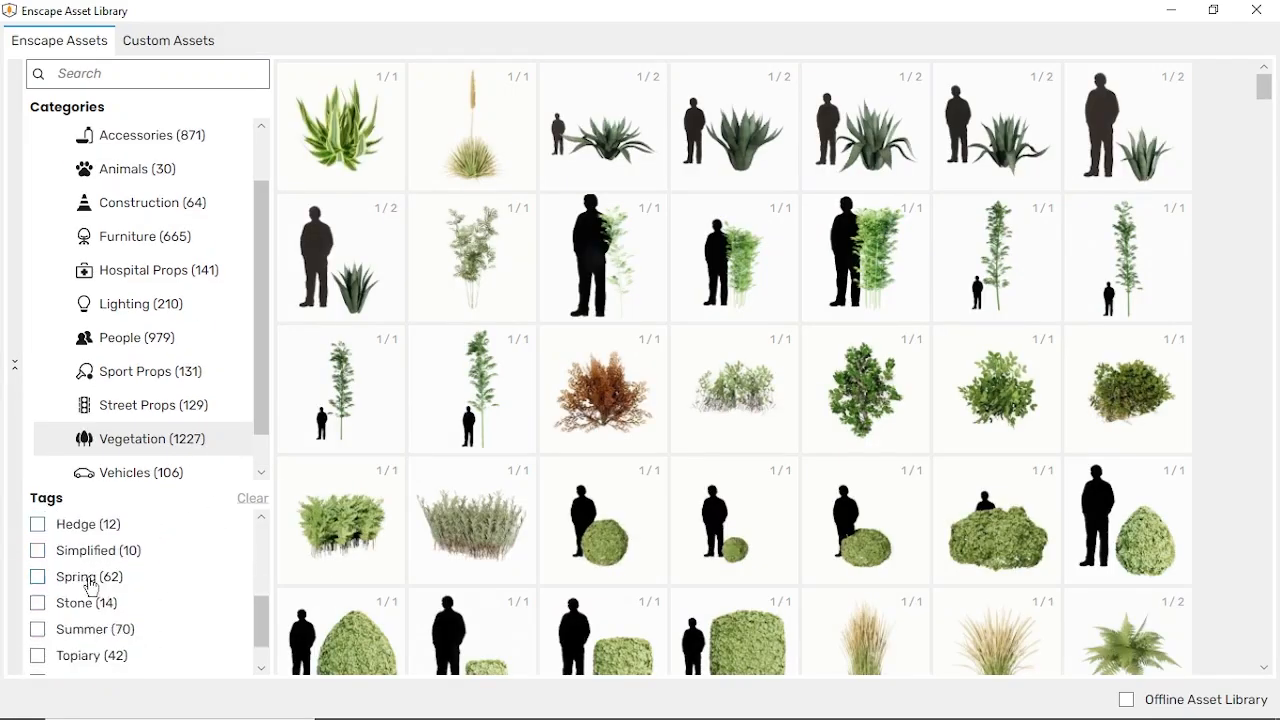
left_click(38, 637)
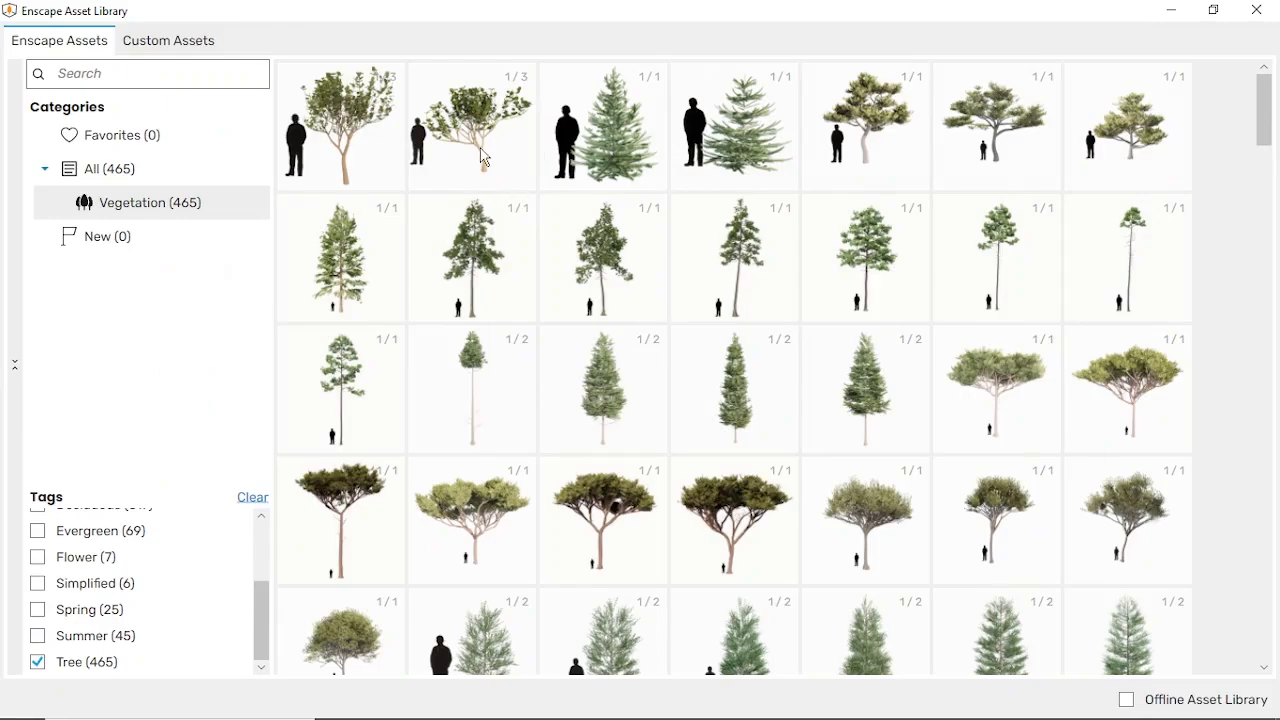
left_click(354, 160)
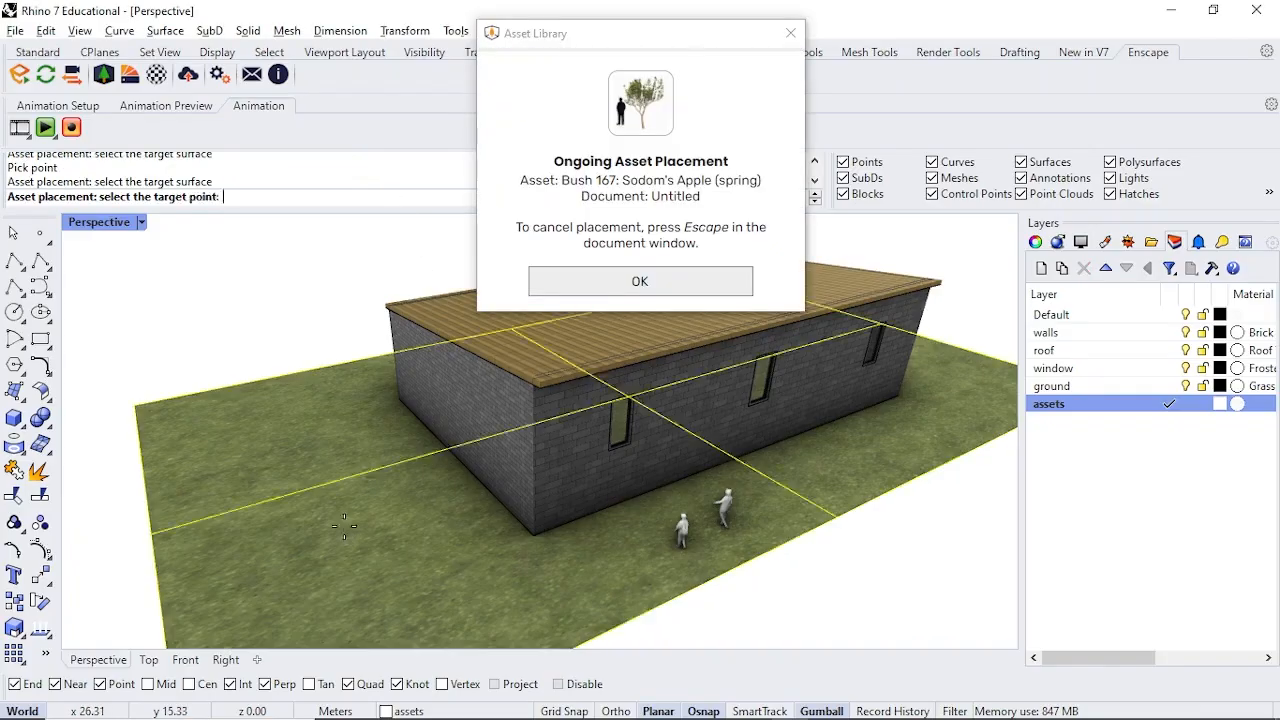
left_click(394, 527)
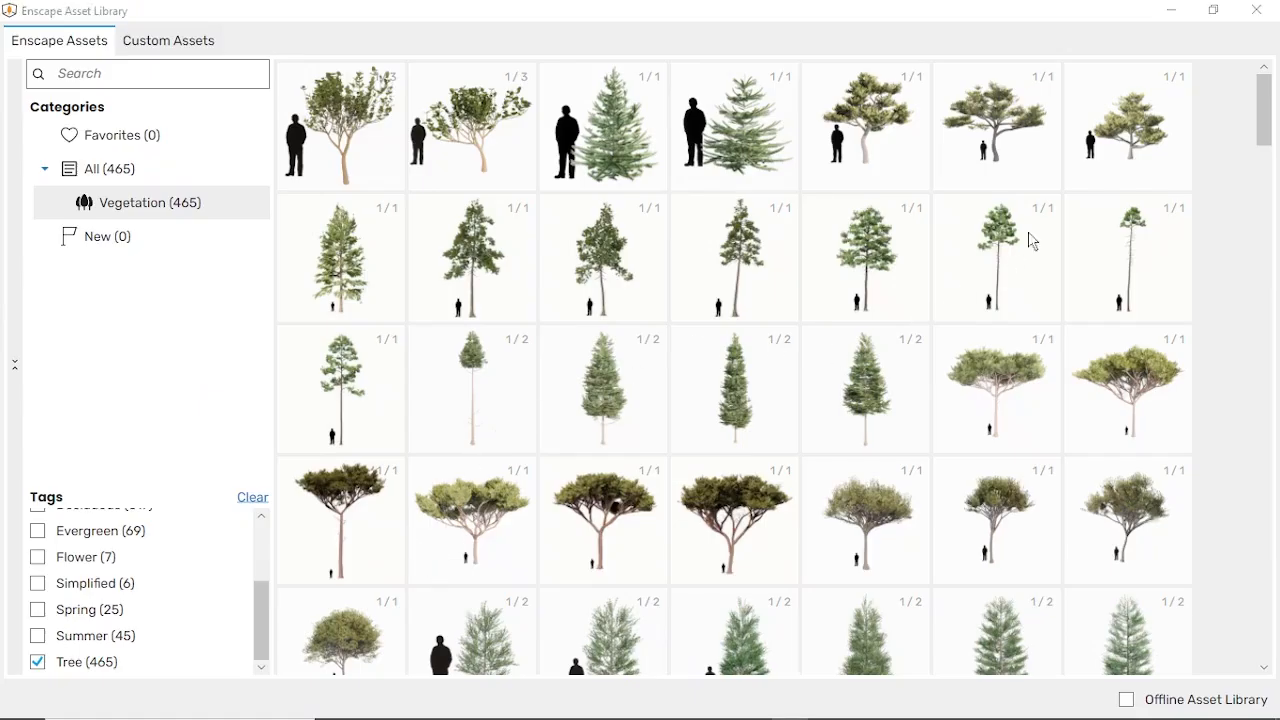
- Place Coniferous Tree 005: Japanese Black Pine and a small conifer on the grass near the first tree, and close the asset library
left_click(1124, 157)
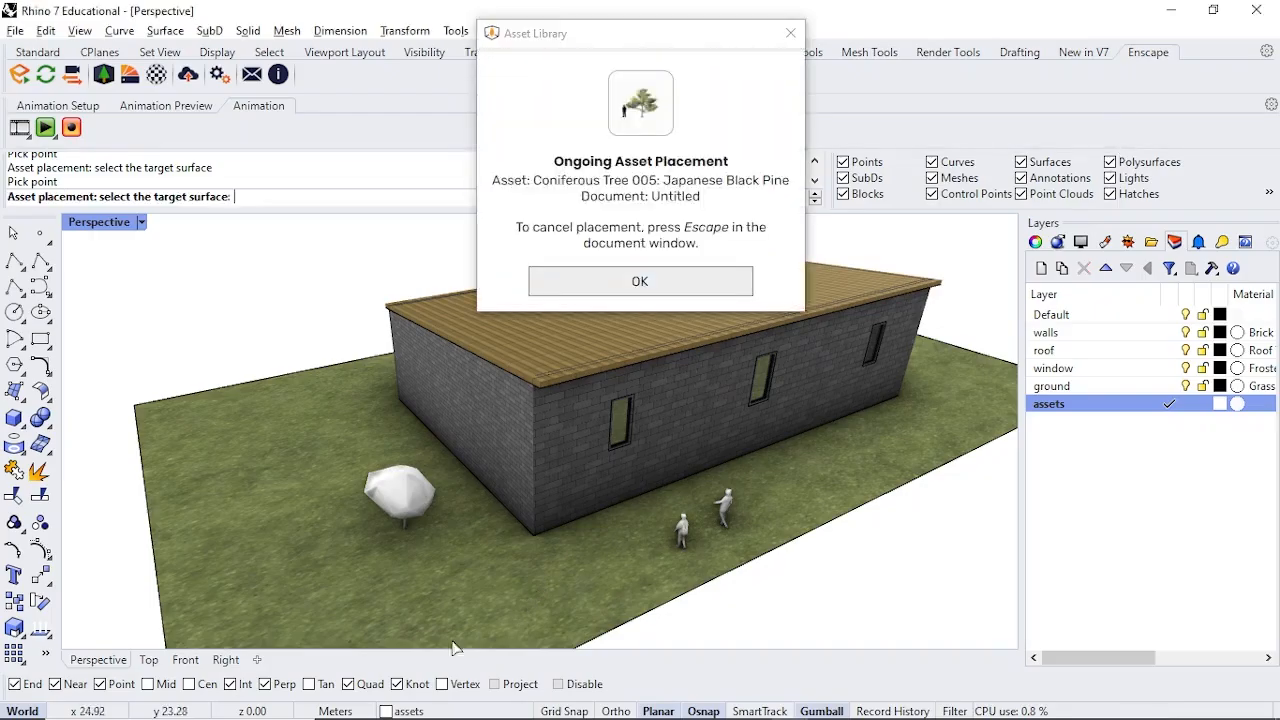
left_click(455, 593)
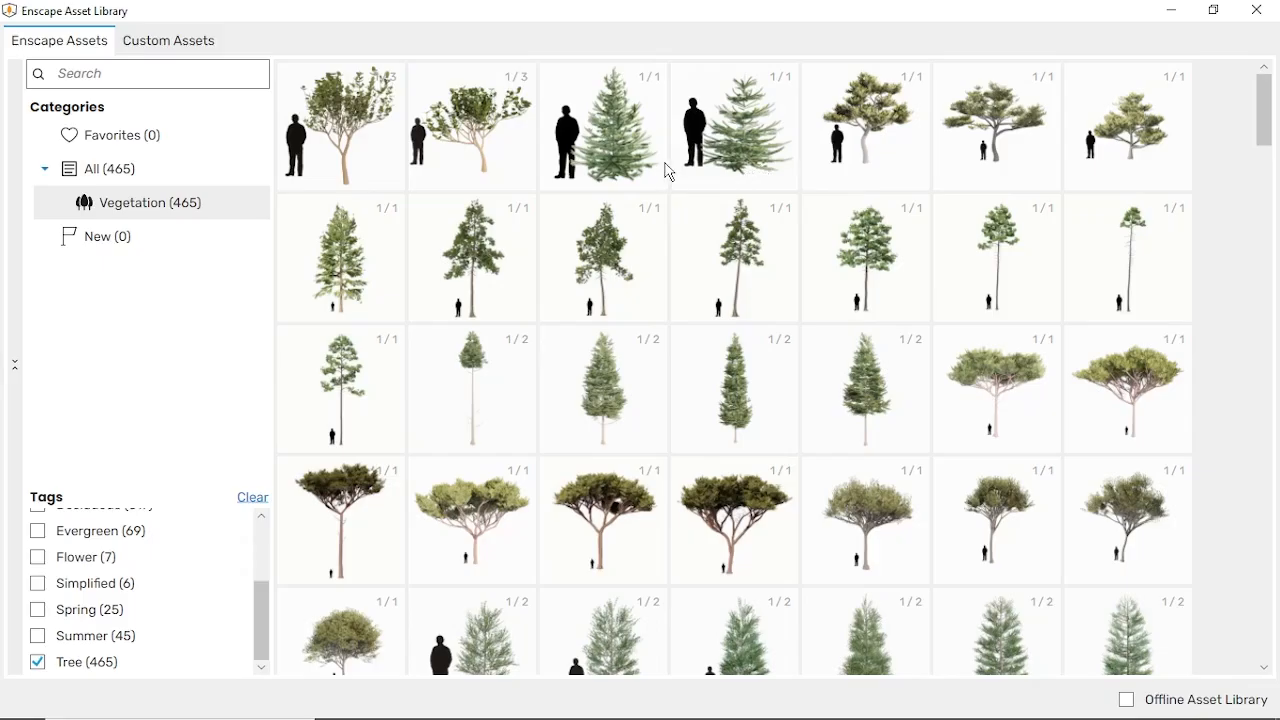
left_click(619, 172)
left_click(325, 600)
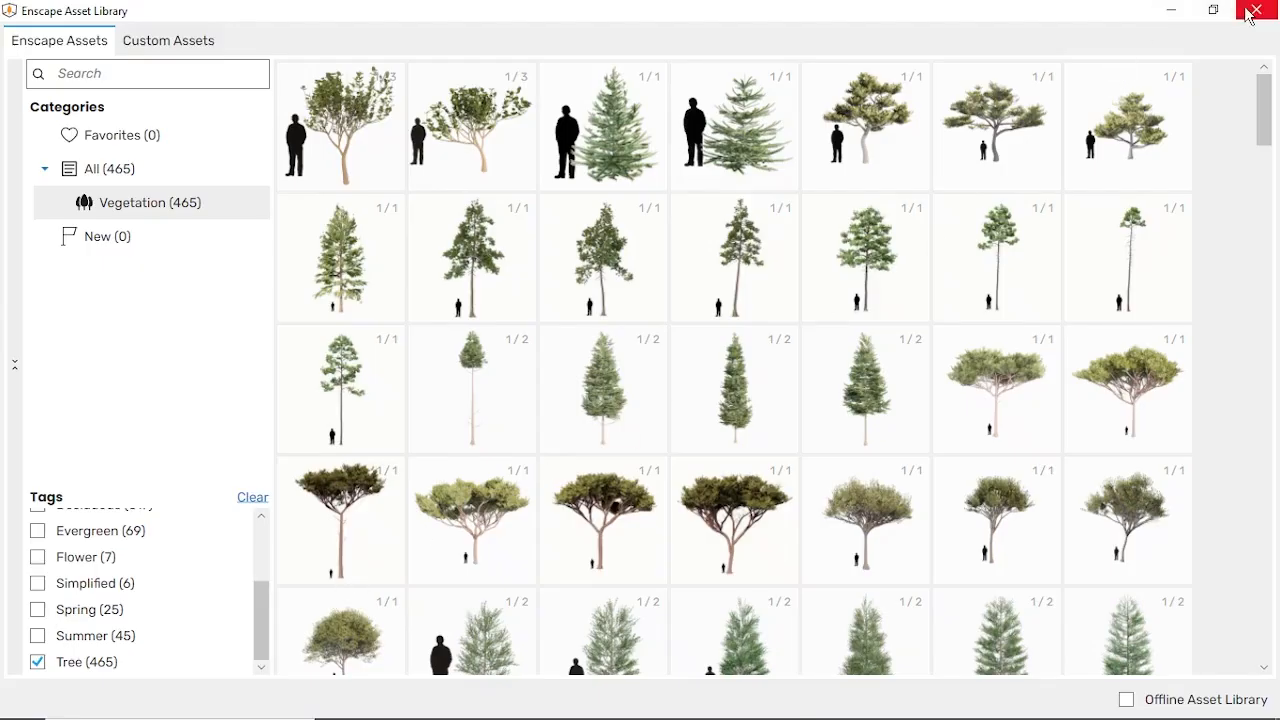
left_click(1252, 14)
- Switch Enscape live updates off and back on, and turn view synchronization off
right_click_drag(815, 499, 476, 460)
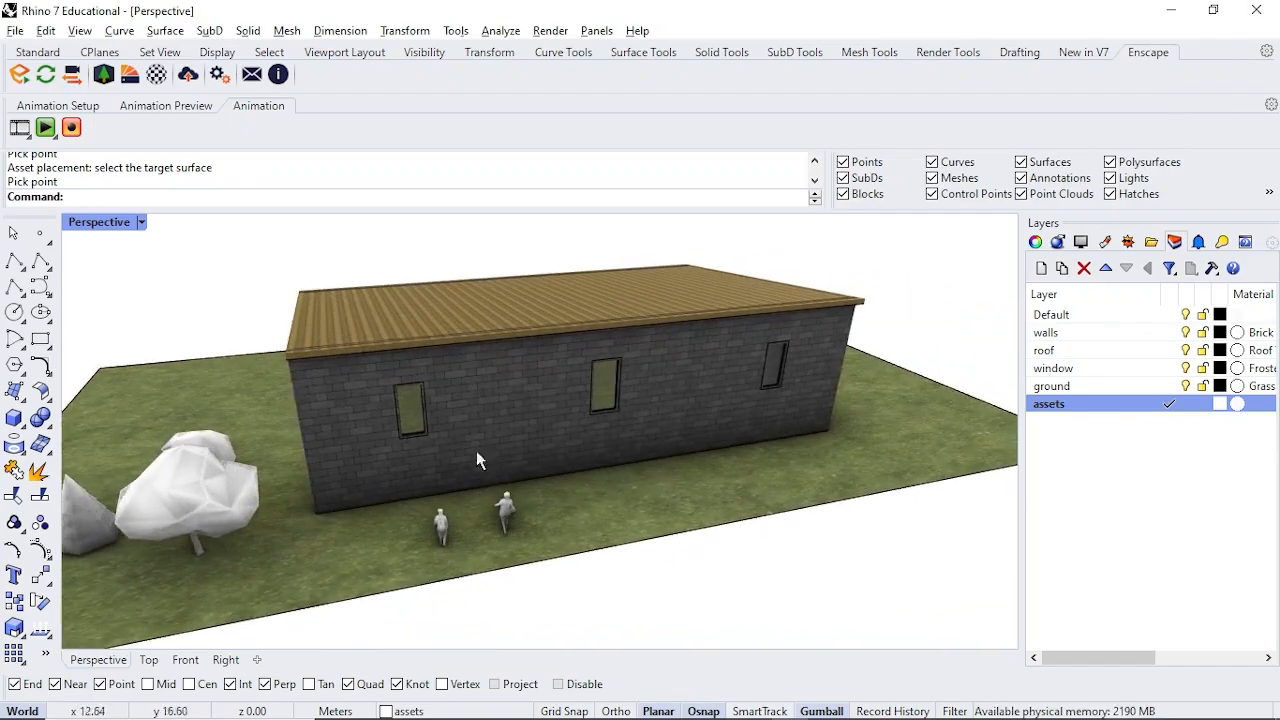
left_click(57, 83)
left_click(57, 83)
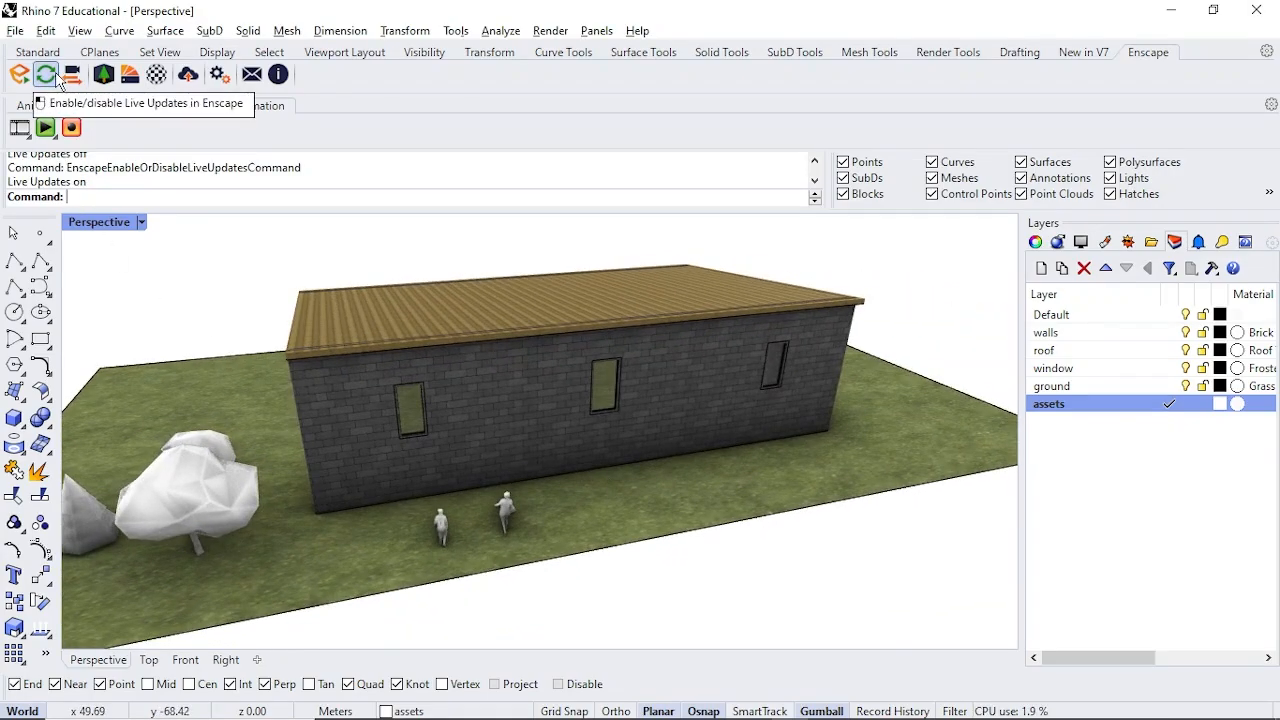
left_click(68, 80)
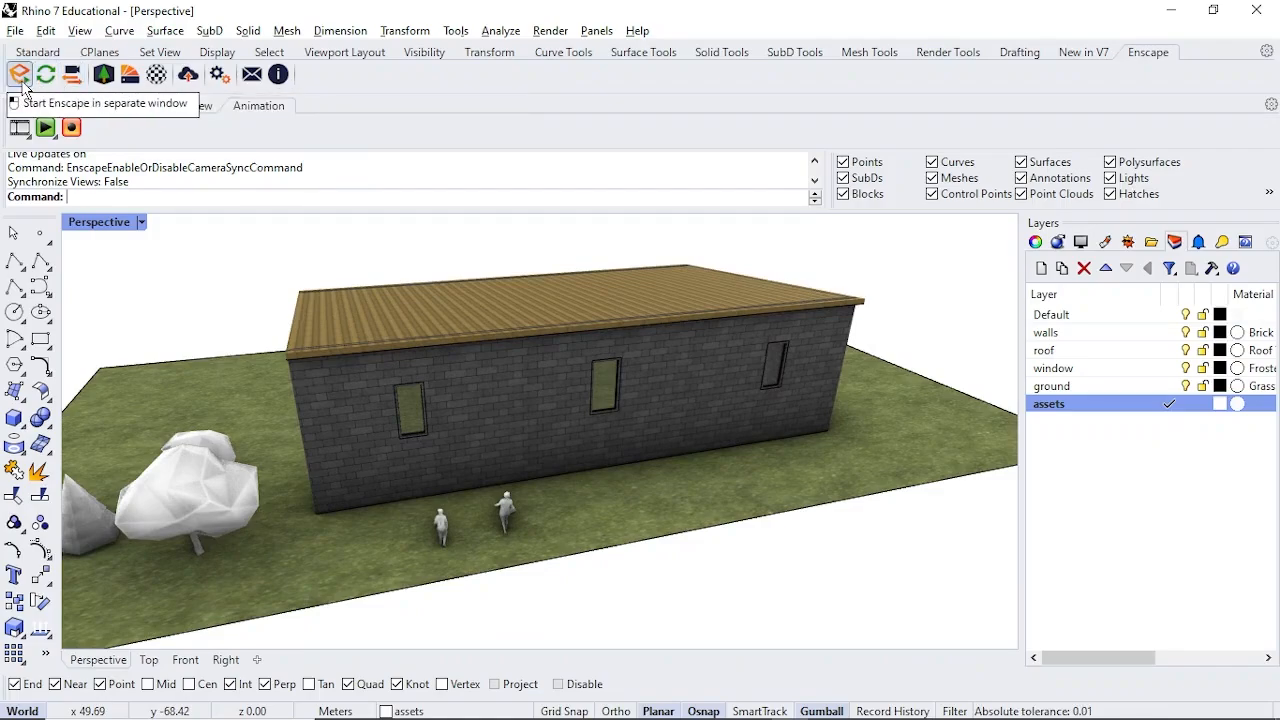
- Start Enscape in a separate window and inspect the rendered building, trees and people from different angles and distances
left_click(20, 78)
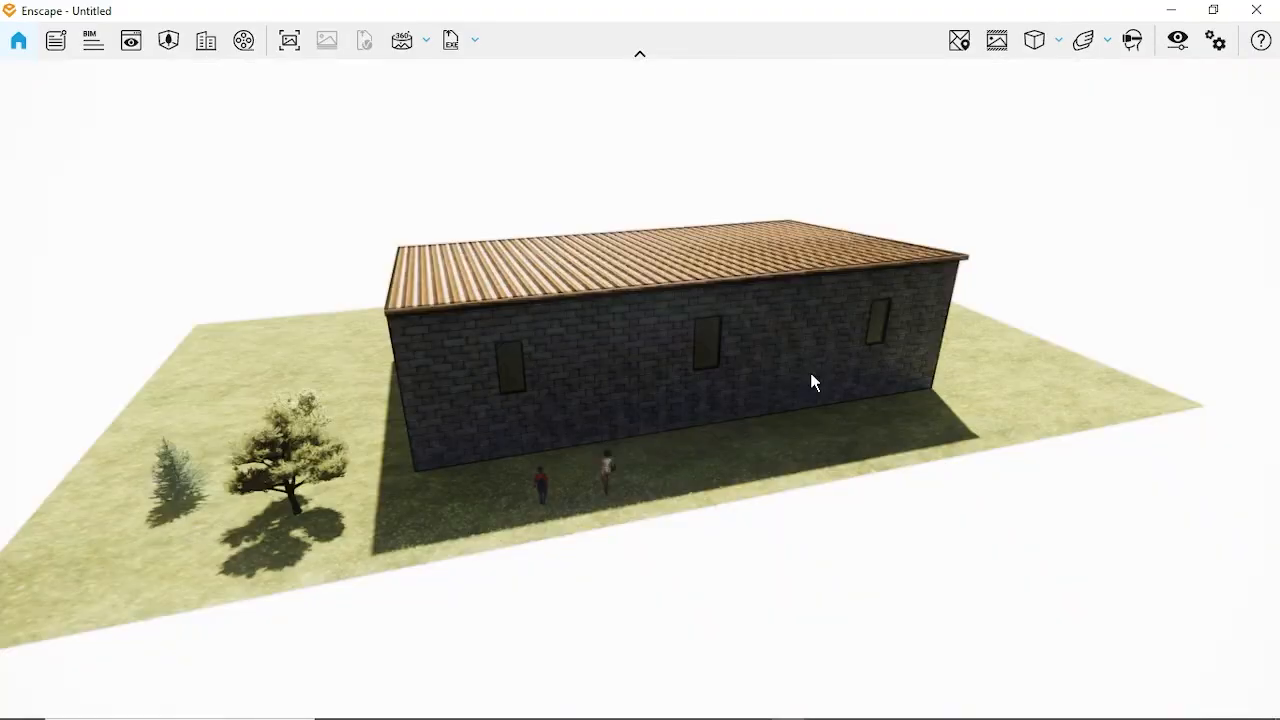
left_click_drag(642, 450, 612, 450)
right_click_drag(642, 450, 720, 450)
key("a")
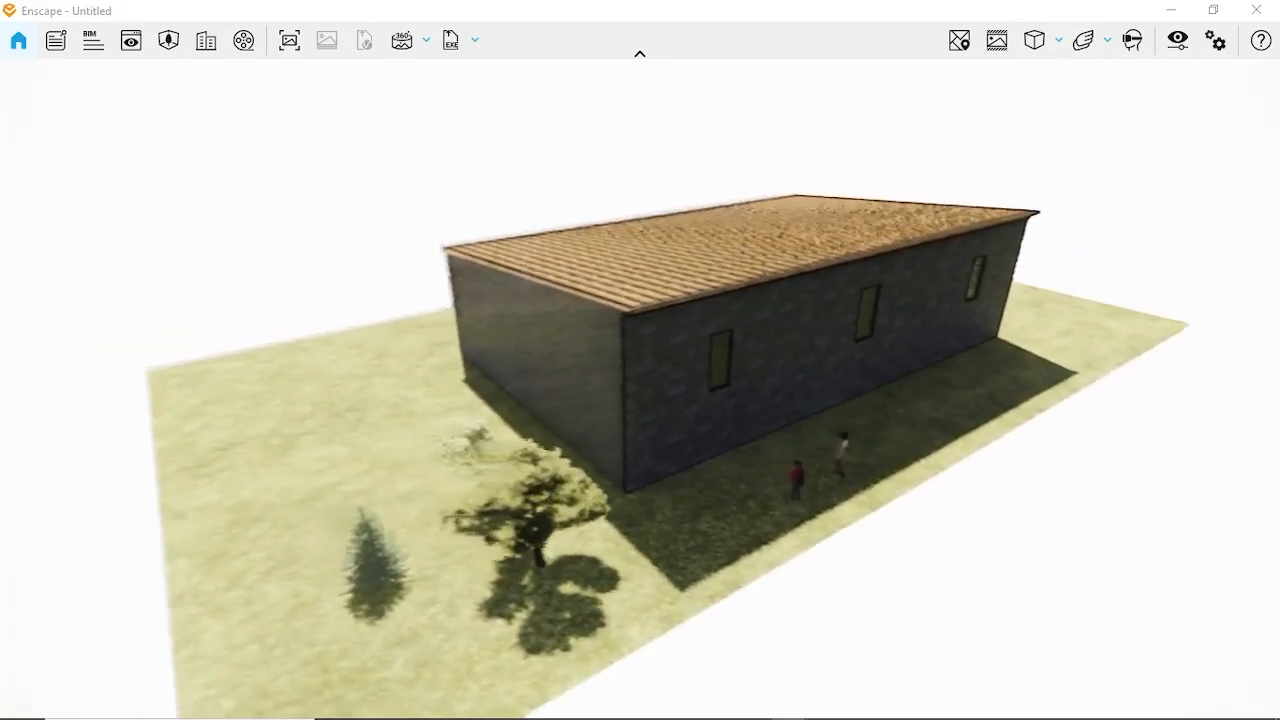
key("w")
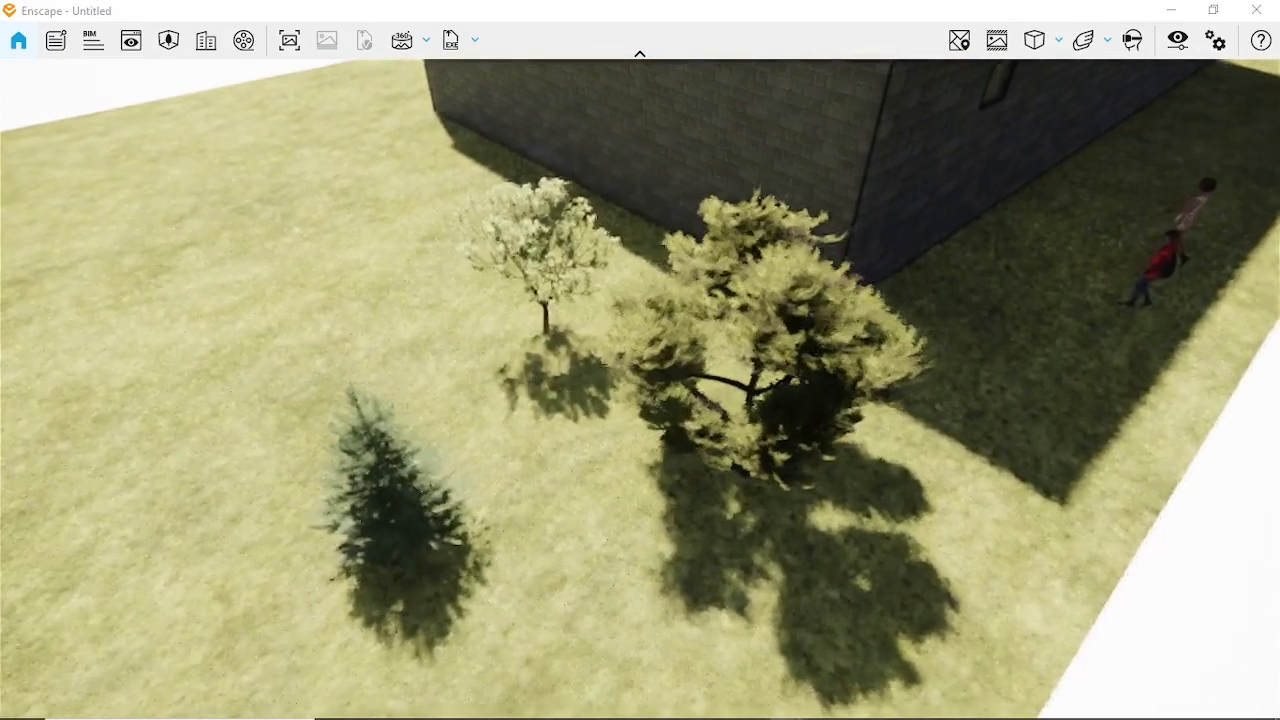
left_click_drag(420, 510, 663, 510)
key("s")
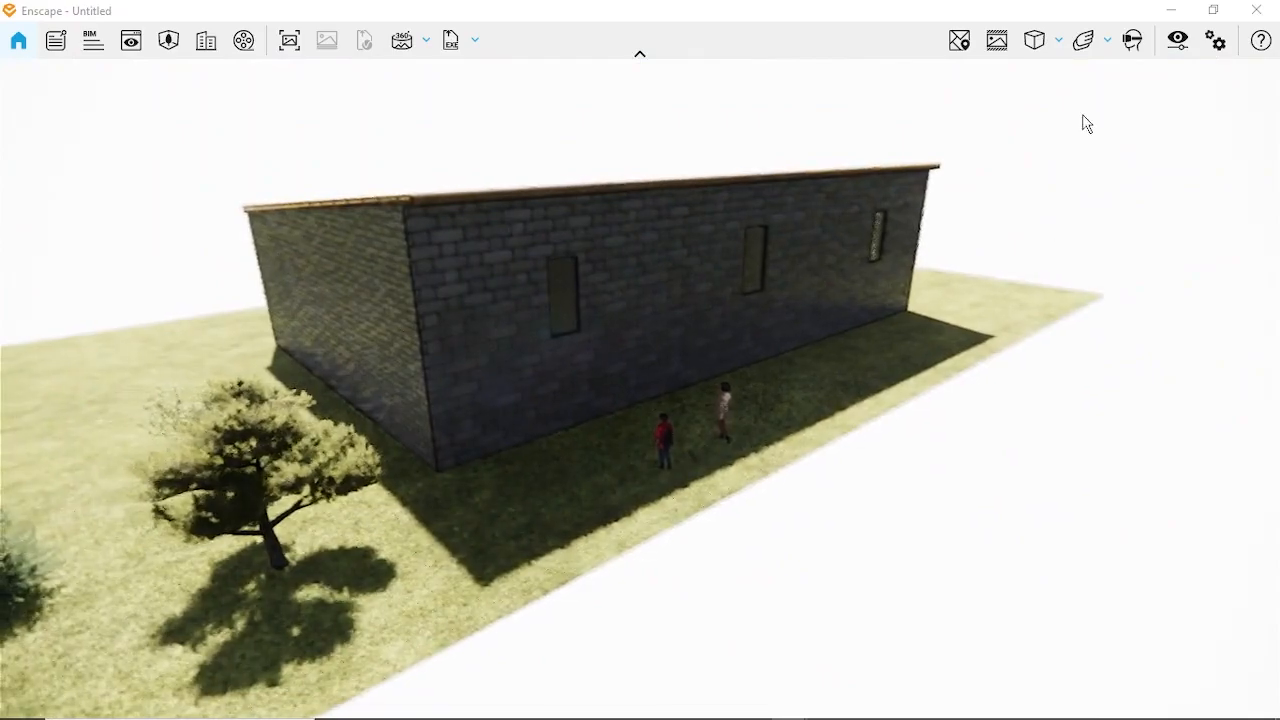
- In Enscape's visual settings, compare outline thickness at 0% and 100%, and leave it at 0%
left_click(1177, 40)
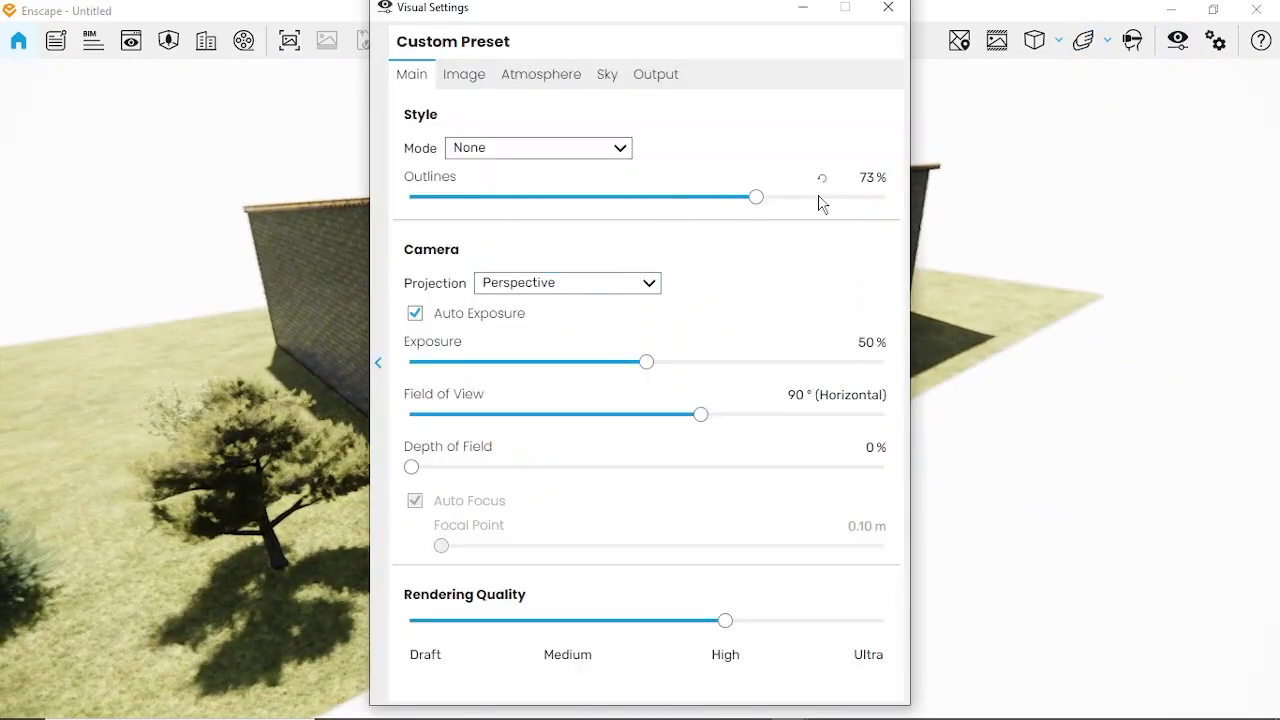
left_click_drag(743, 203, 165, 257)
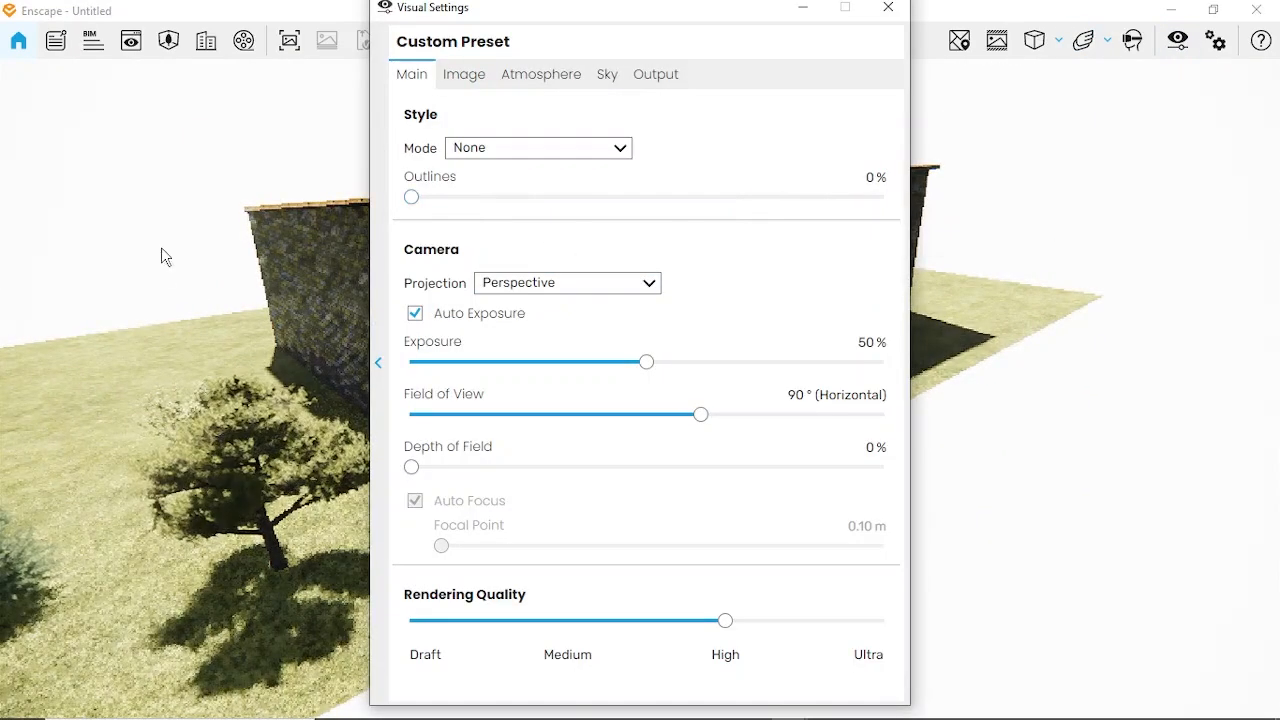
left_click_drag(567, 10, 900, 59)
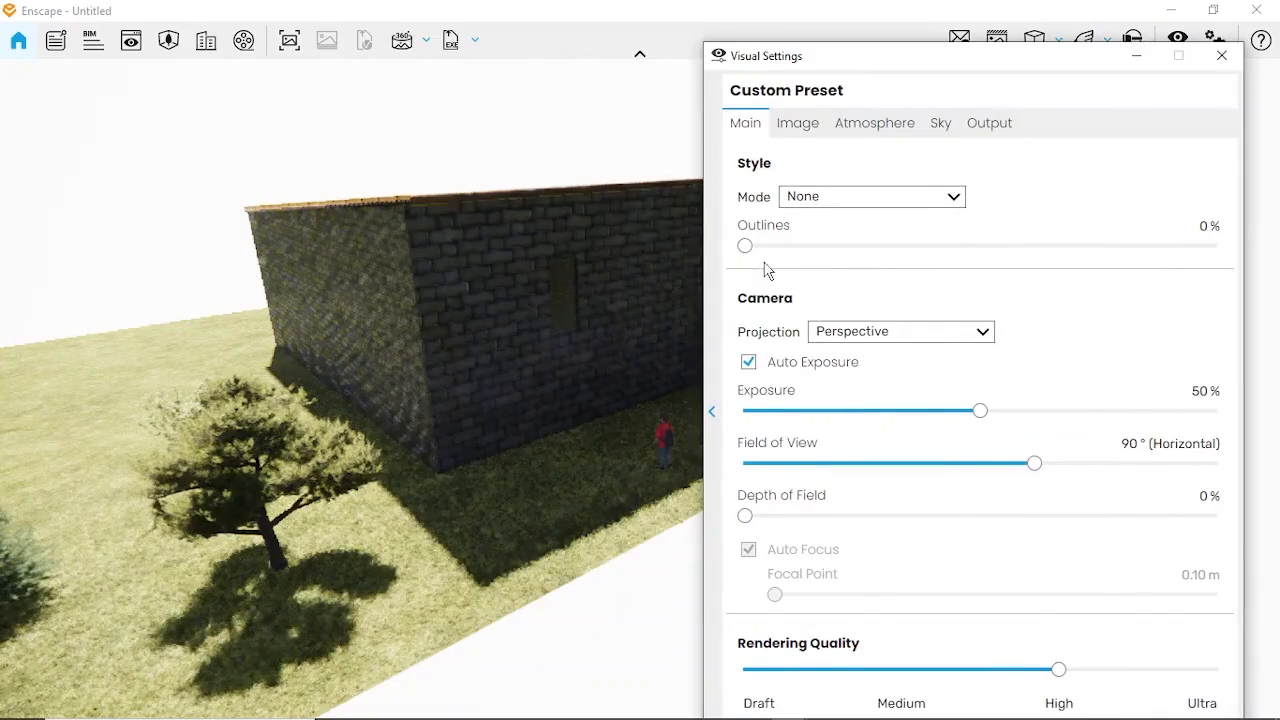
left_click_drag(745, 250, 1266, 266)
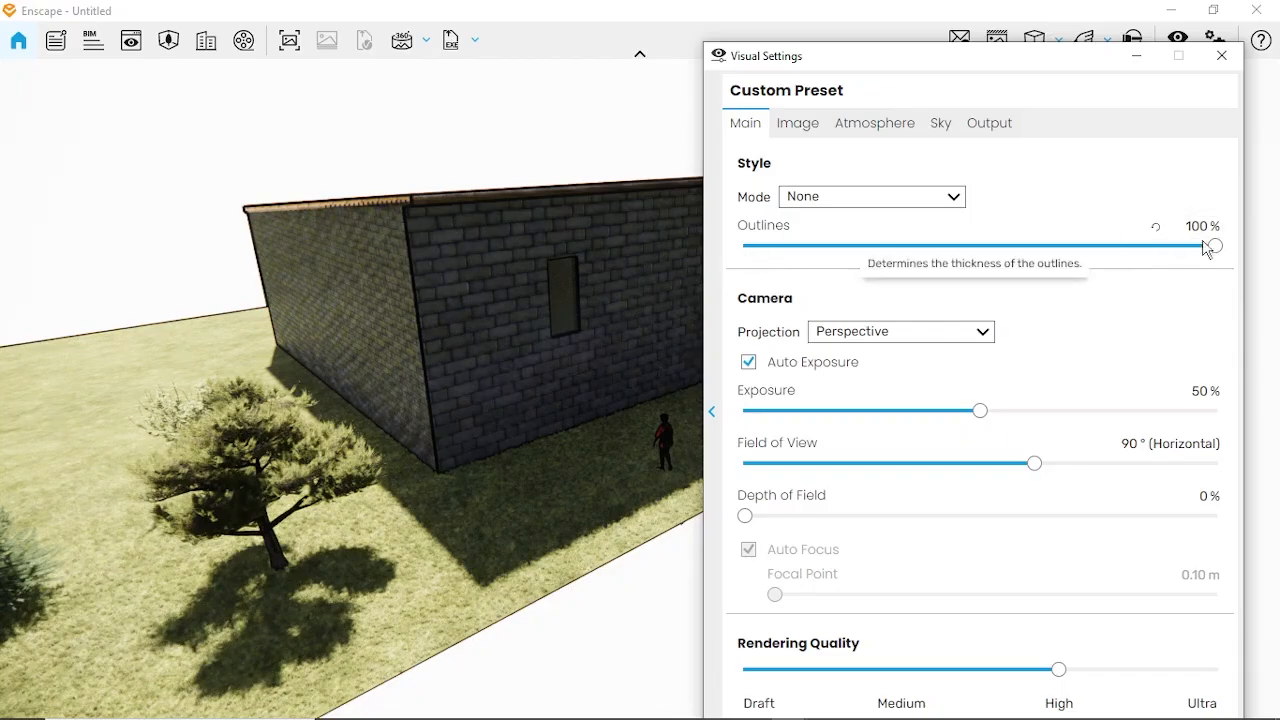
left_click_drag(1214, 247, 717, 280)
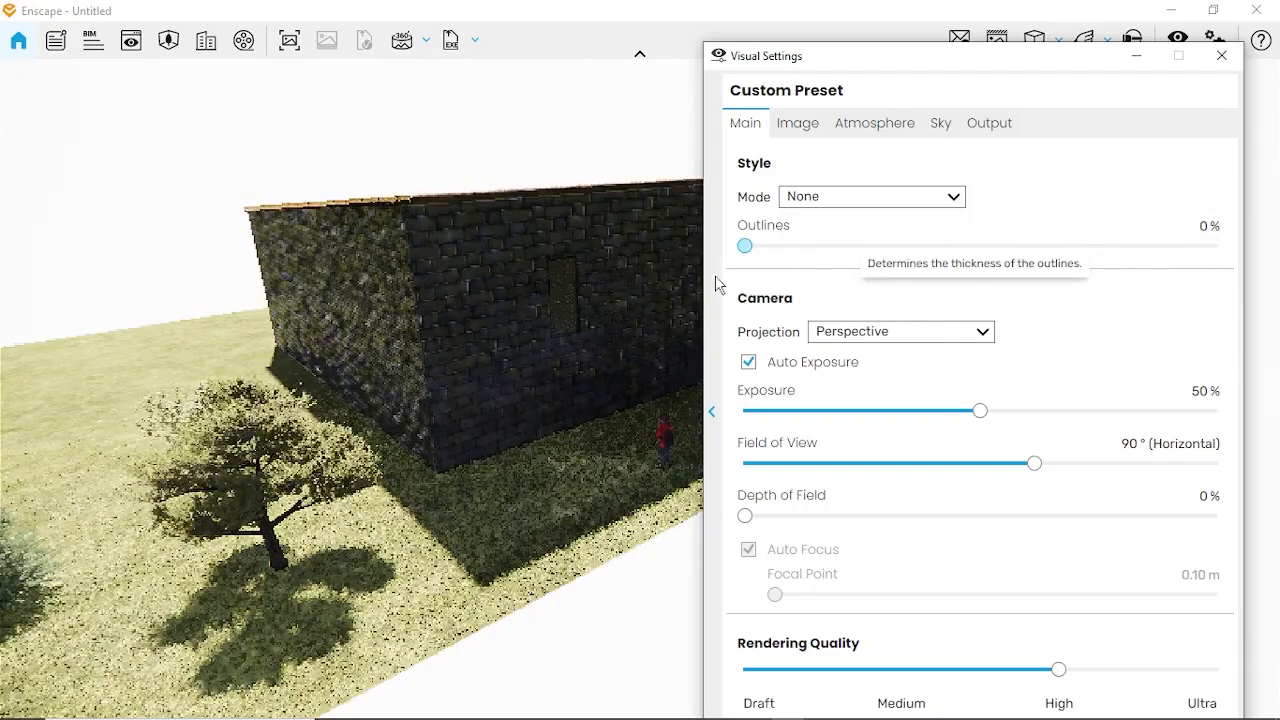
- Try the White style mode in the visual settings and return the mode to None
left_click(864, 202)
left_click(825, 241)
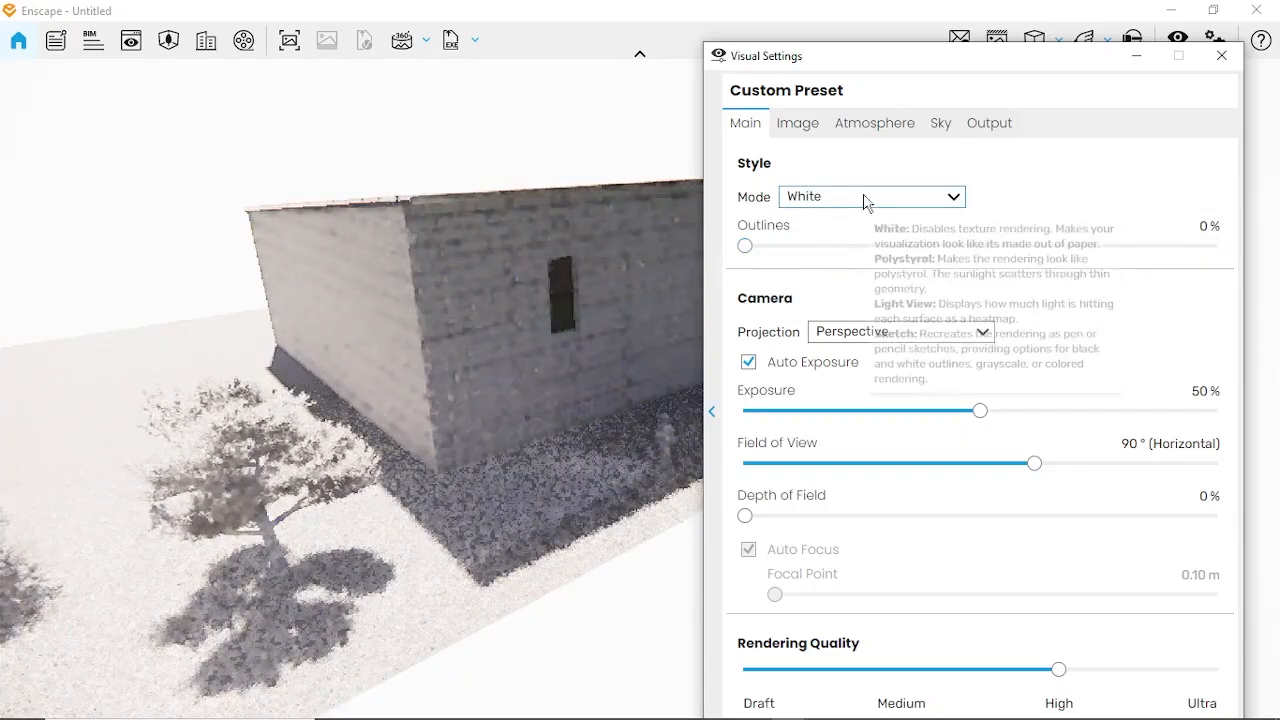
left_click(868, 200)
left_click(837, 222)
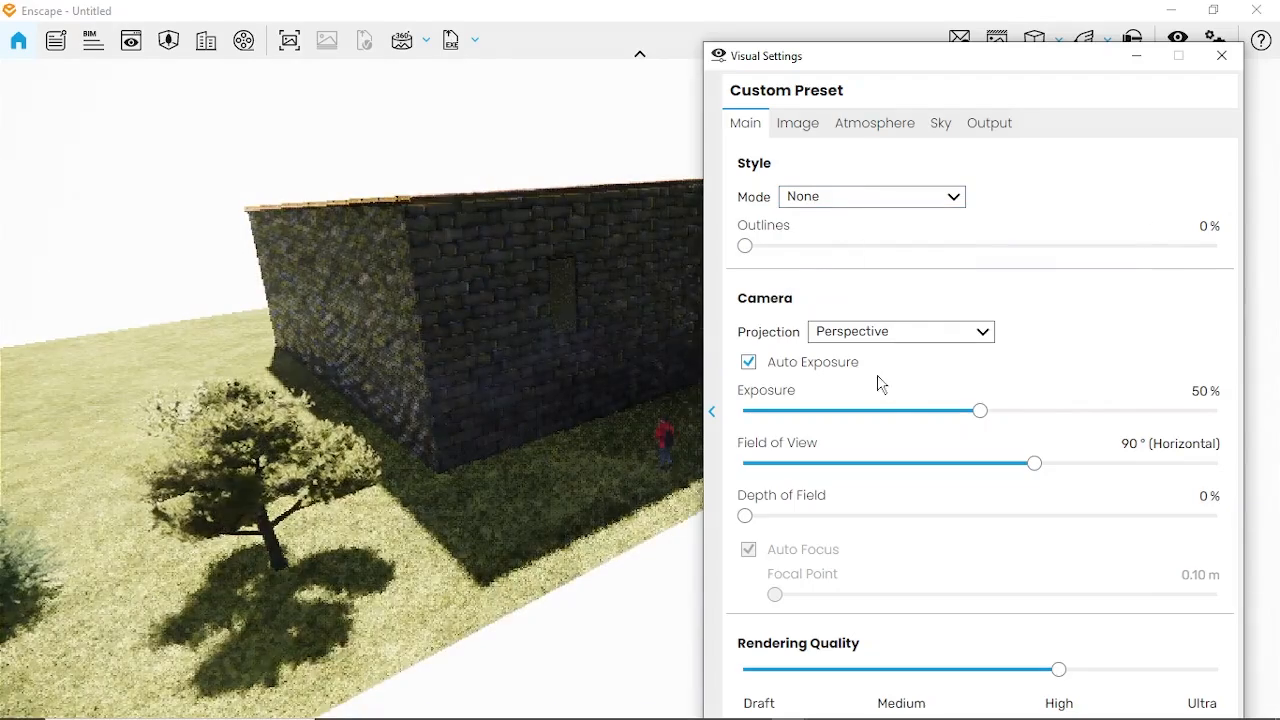
left_click_drag(958, 67, 945, 31)
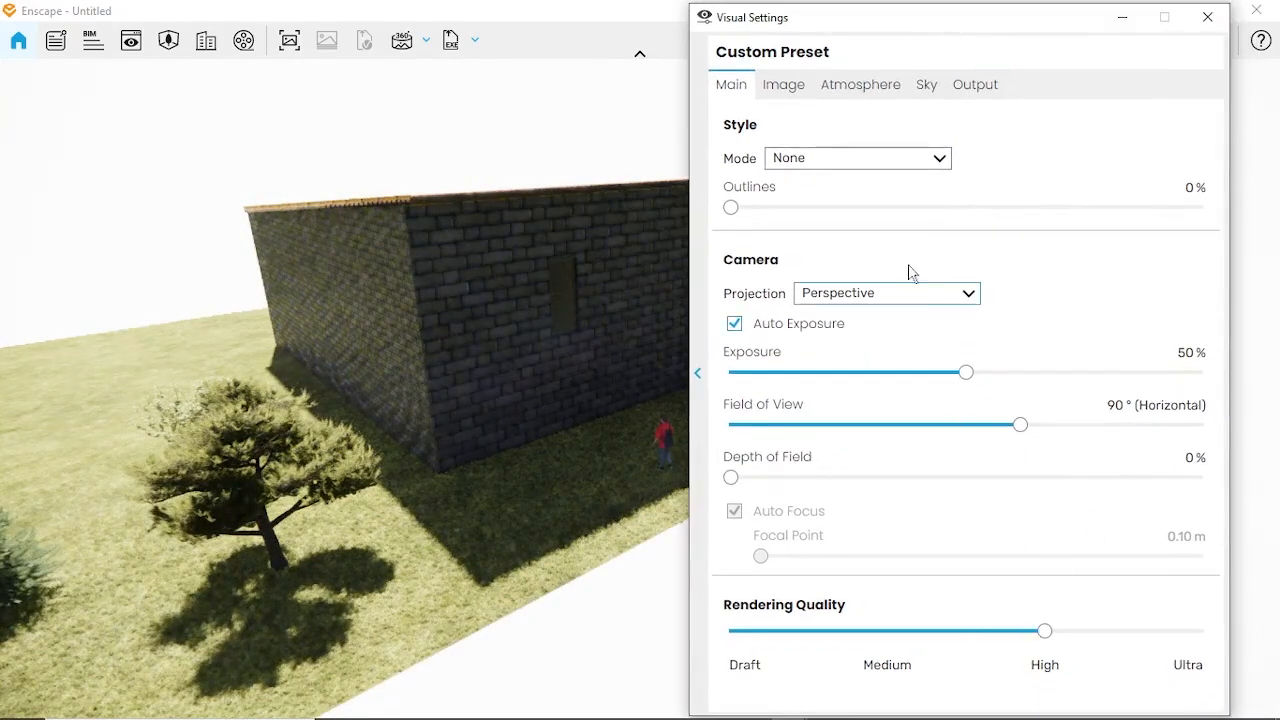
- Review the image correction, atmosphere, sky and output options in the visual settings
left_click(785, 87)
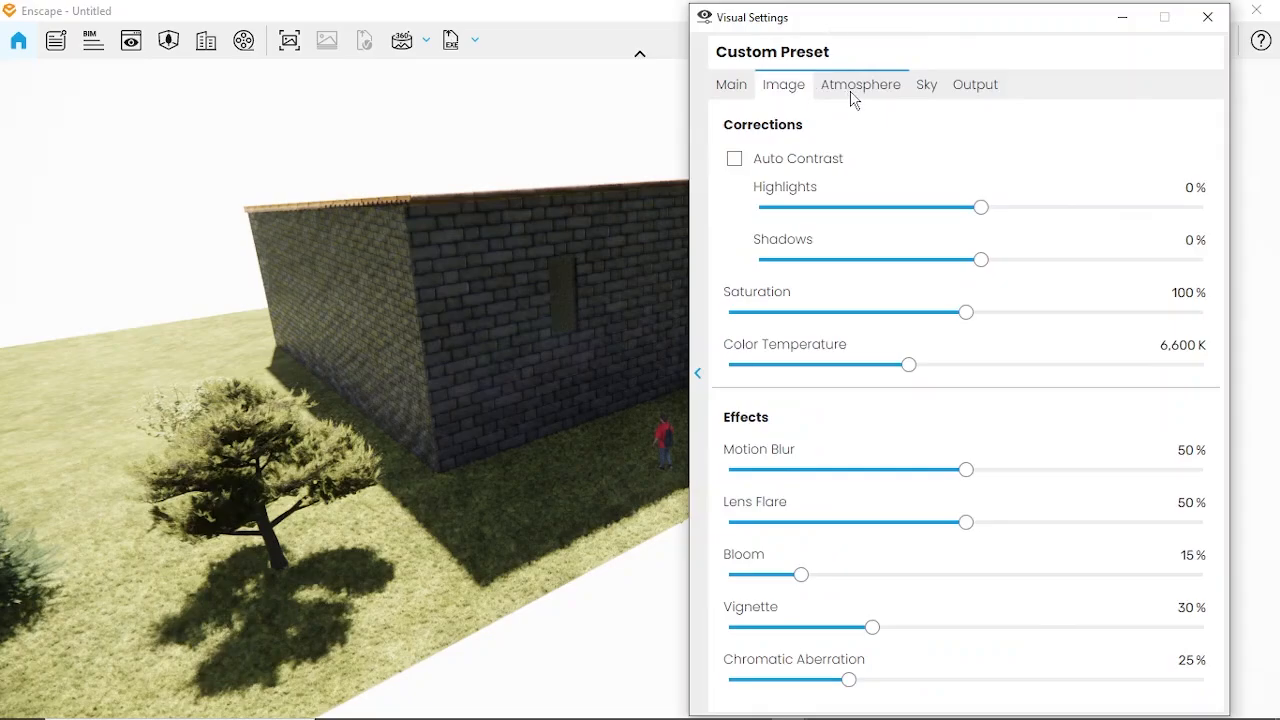
mouse_move(989, 268)
left_mouse_down()
mouse_move(727, 285)
mouse_move(990, 261)
left_mouse_up()
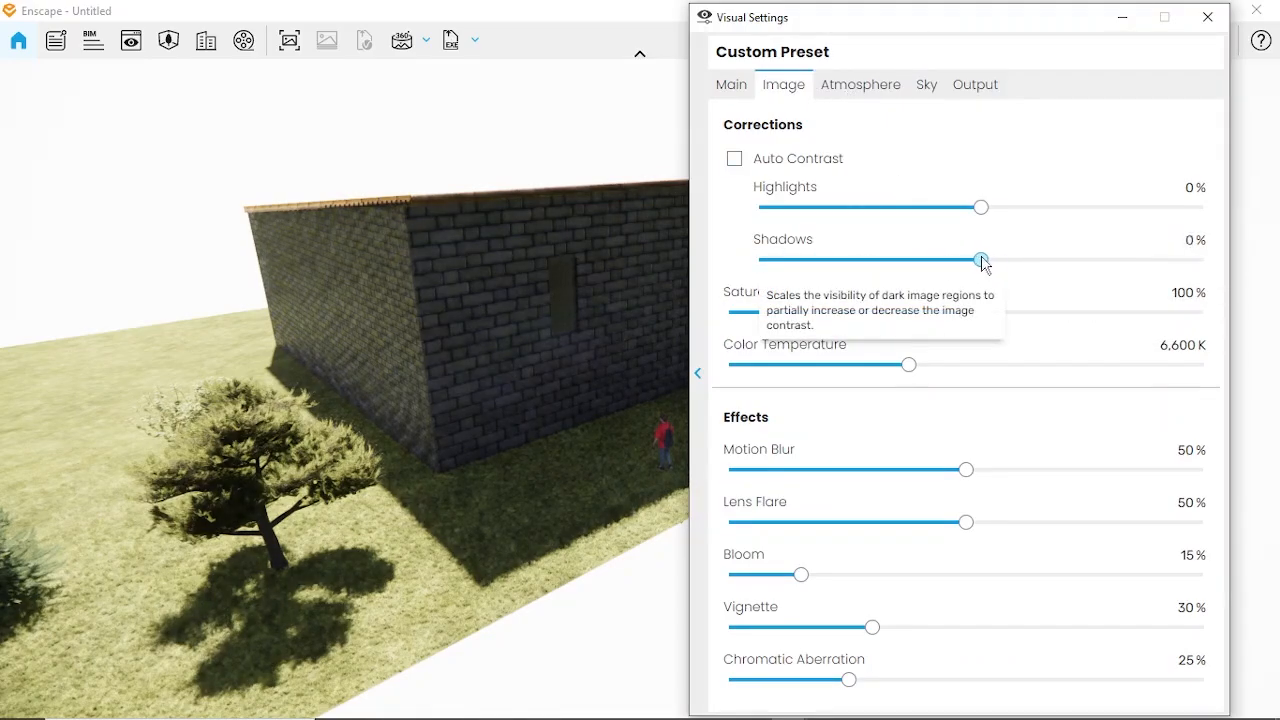
left_click(850, 88)
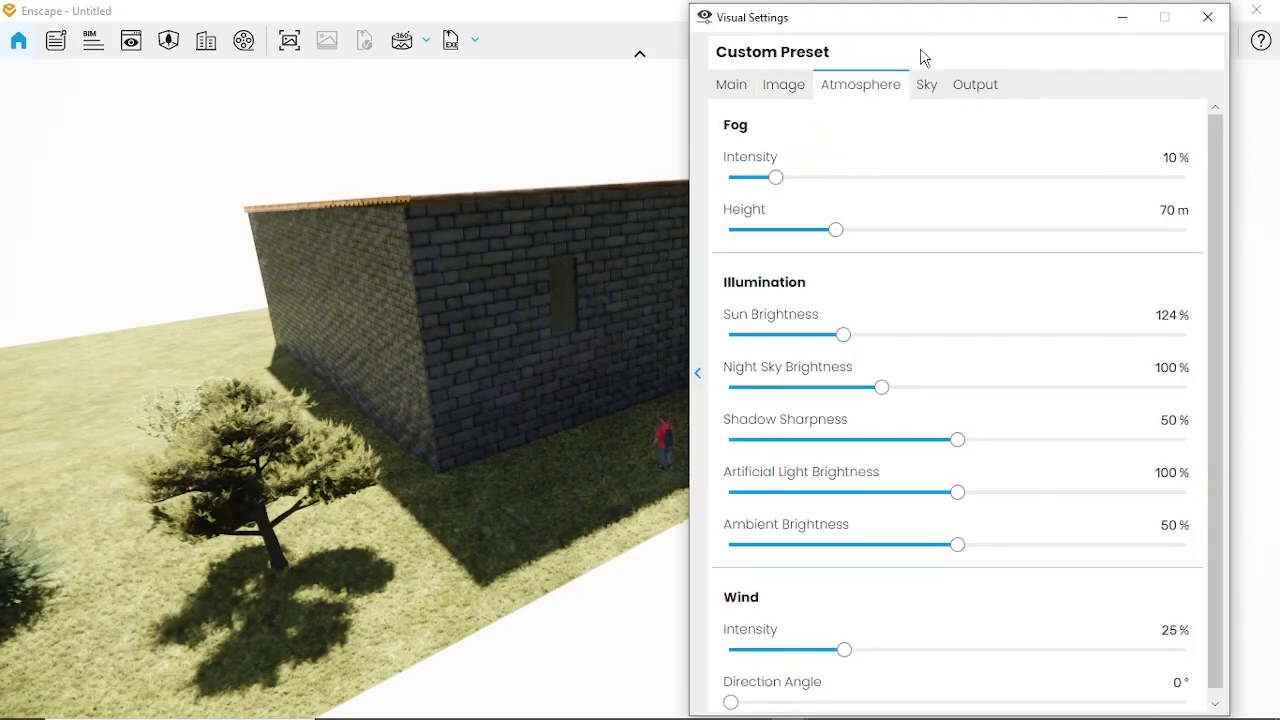
left_click(927, 86)
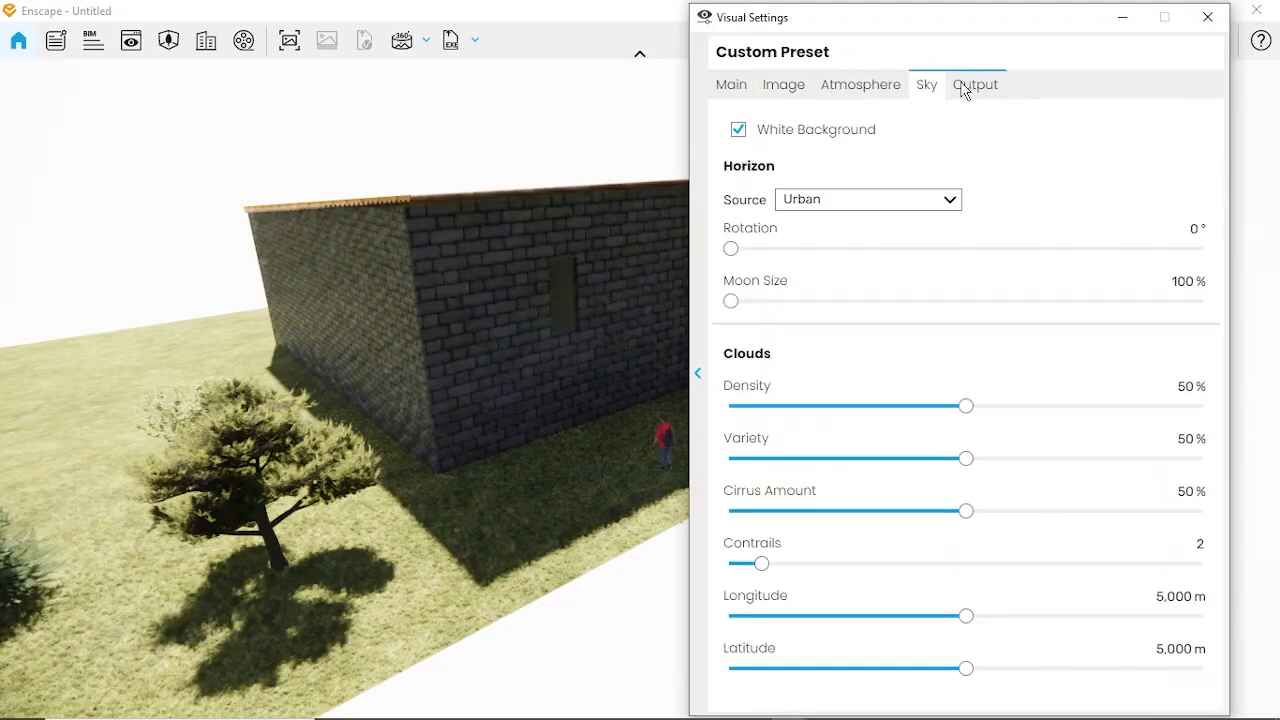
left_click(965, 87)
left_click(928, 88)
- Check the available horizon sources, and turn the white sky background off and back on
left_click(903, 199)
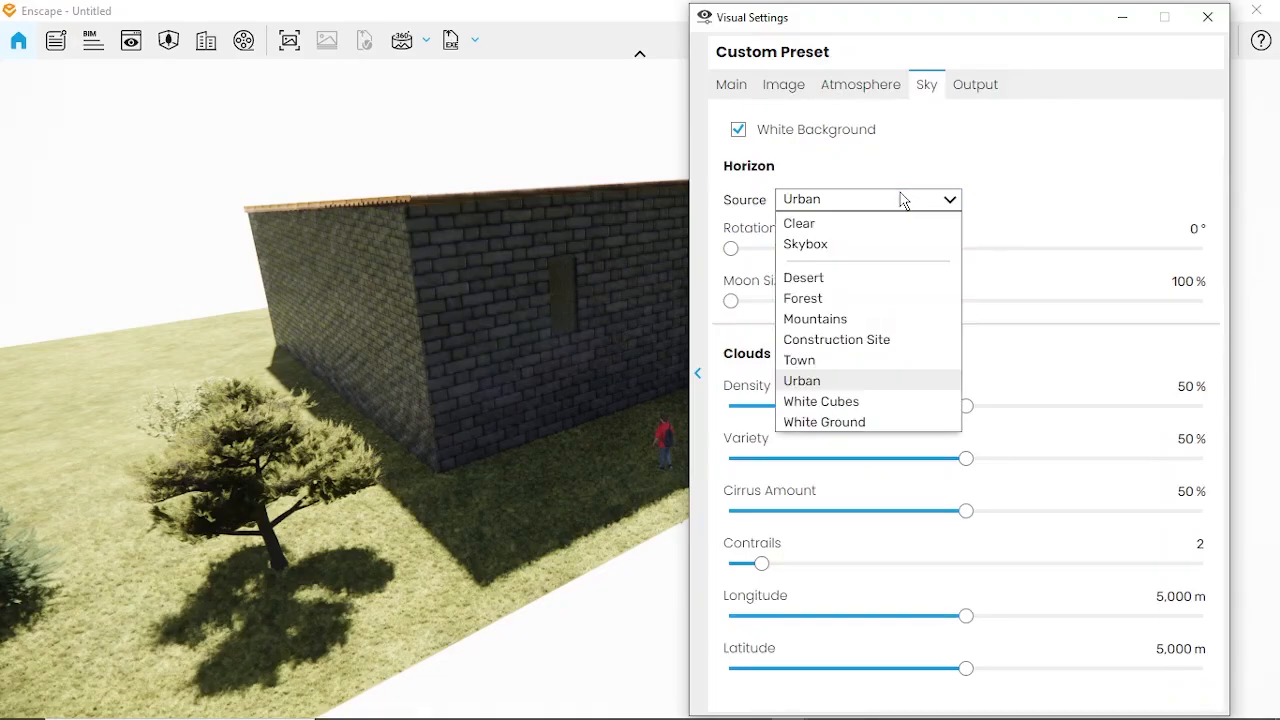
left_click(826, 181)
left_click(738, 135)
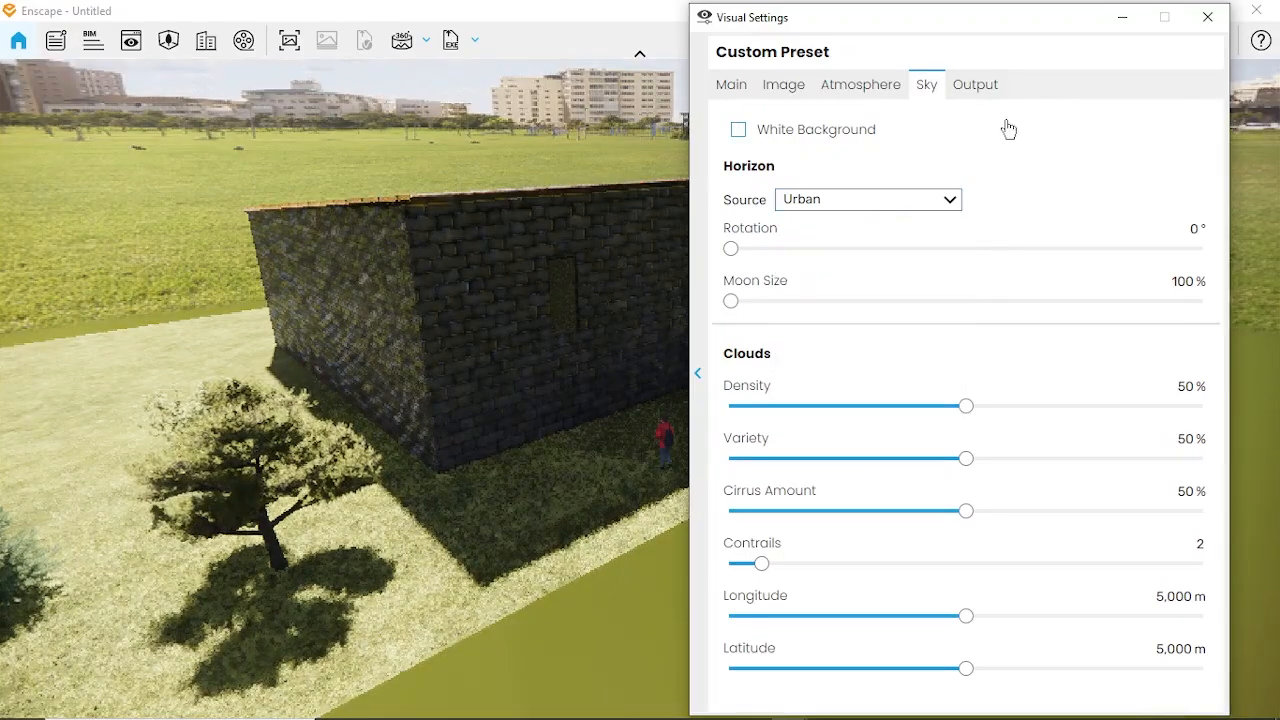
left_click(760, 138)
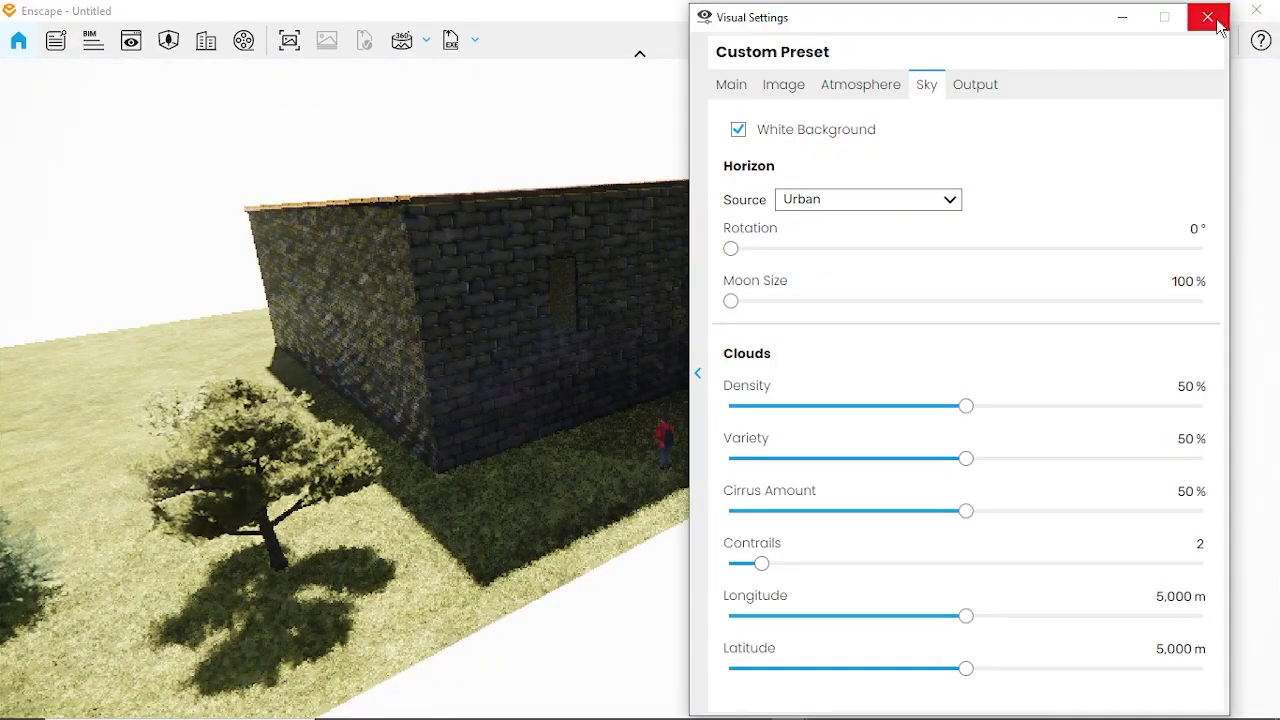
- Close the visual settings, orbit around the building and shift the sun's time of day to about 16:31
left_click(1207, 17)
left_click_drag(980, 384, 870, 384)
left_click_drag(939, 496, 903, 494)
right_click_drag(903, 494, 1075, 494, "shift")
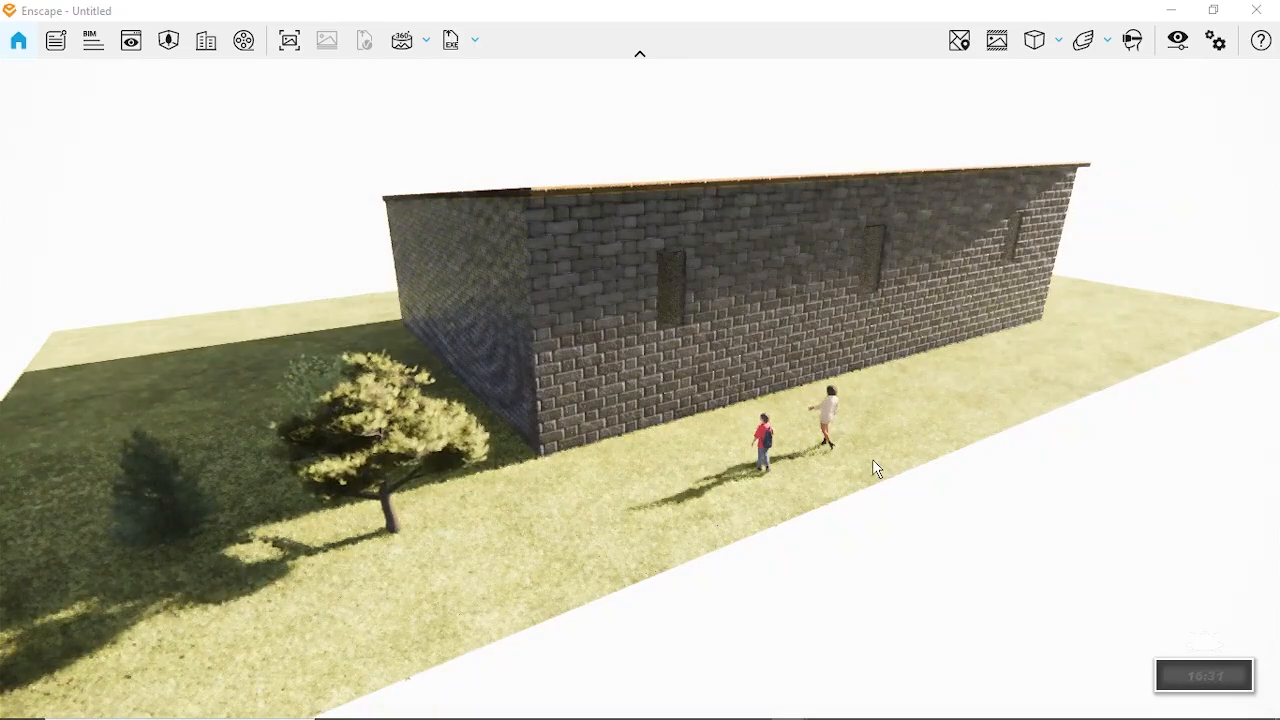
- Switch to Rhino, toggle Enscape live updates off and on, and place a copy of the large tree on the grass behind the existing trees
key("alt+Tab")
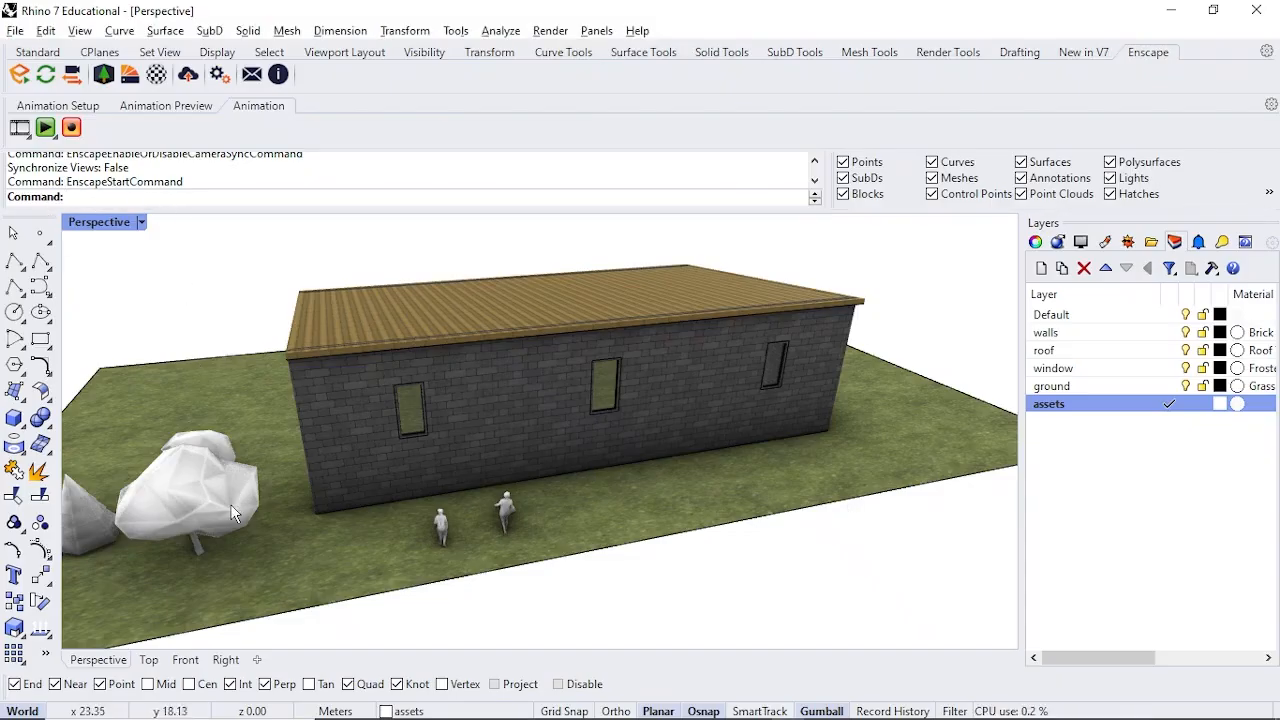
left_click(45, 75)
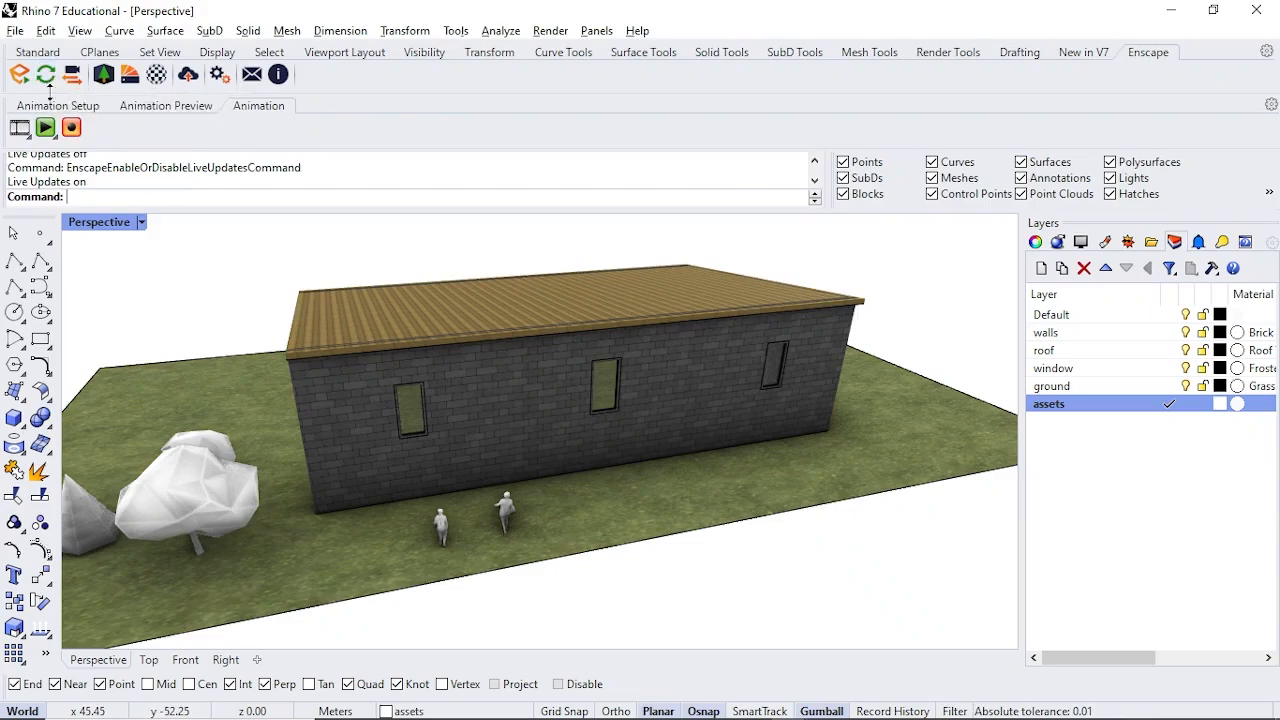
left_click(180, 497)
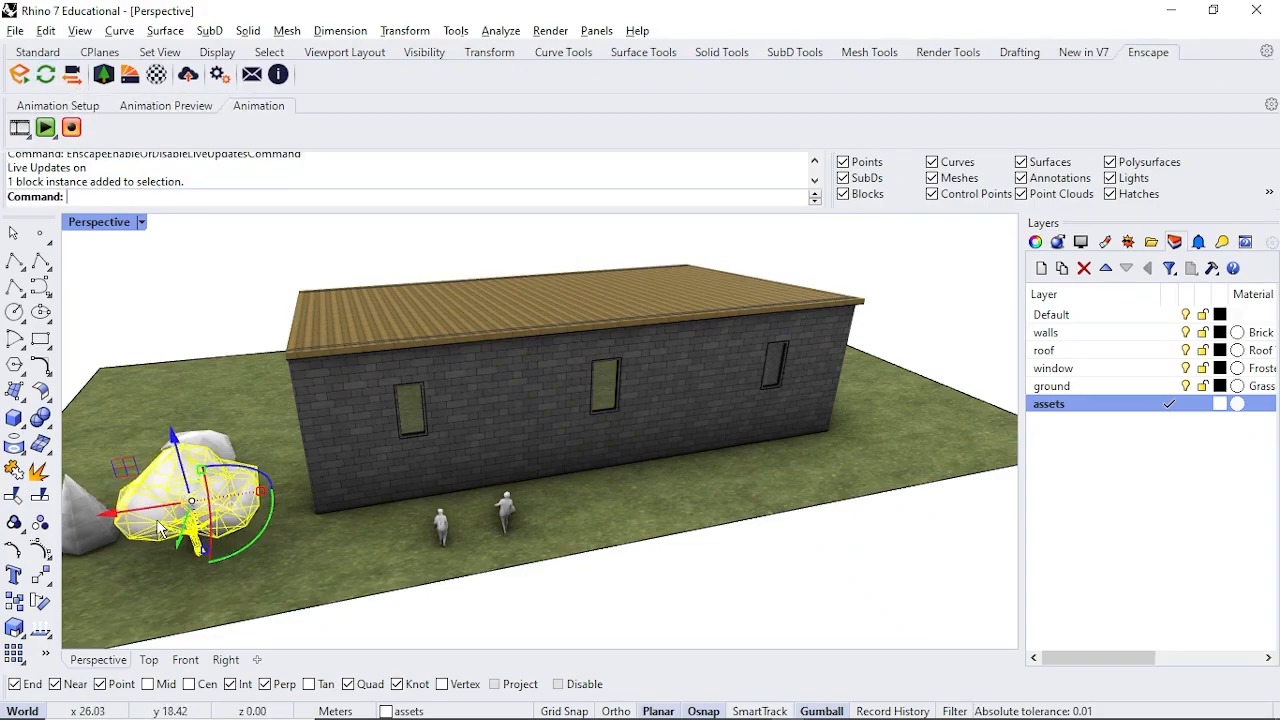
key("ctrl+c")
key("ctrl+v")
left_click_drag(180, 535, 120, 418)
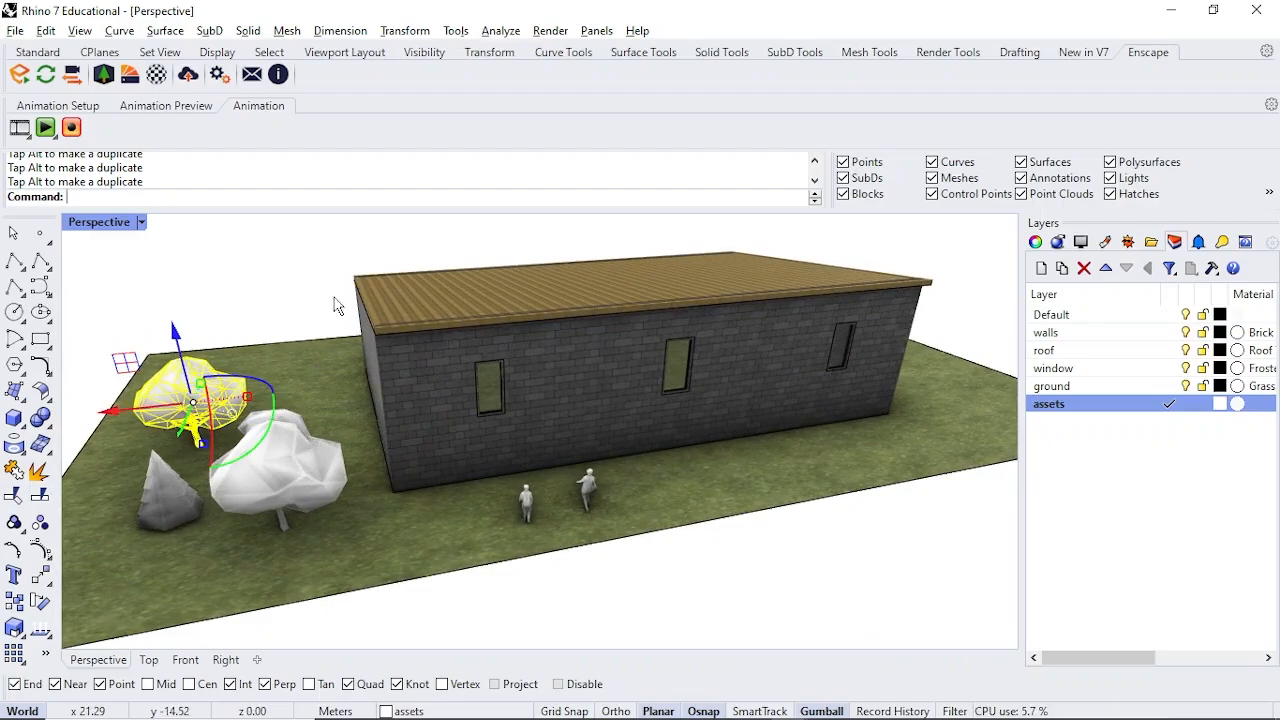
right_click_drag(334, 298, 389, 307)
left_click(179, 248)
- Try the SW isometric view in the perspective viewport
left_click(141, 222)
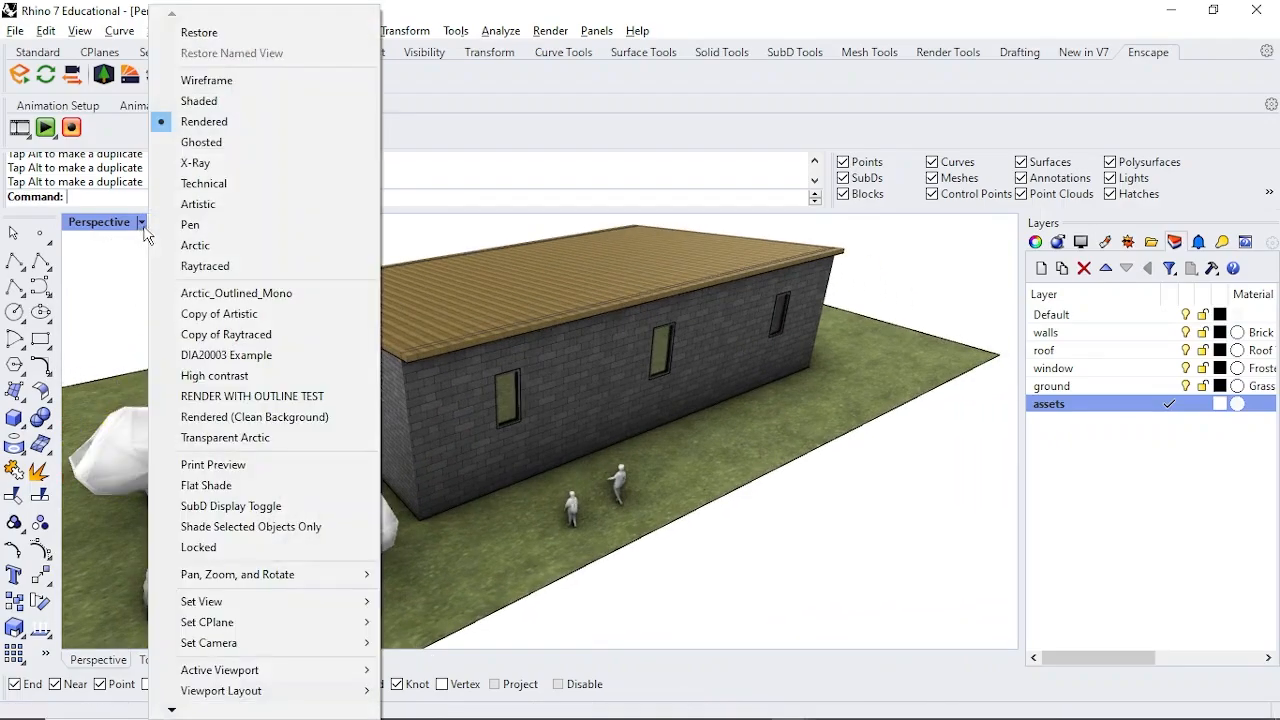
mouse_move(231, 601)
mouse_move(463, 578)
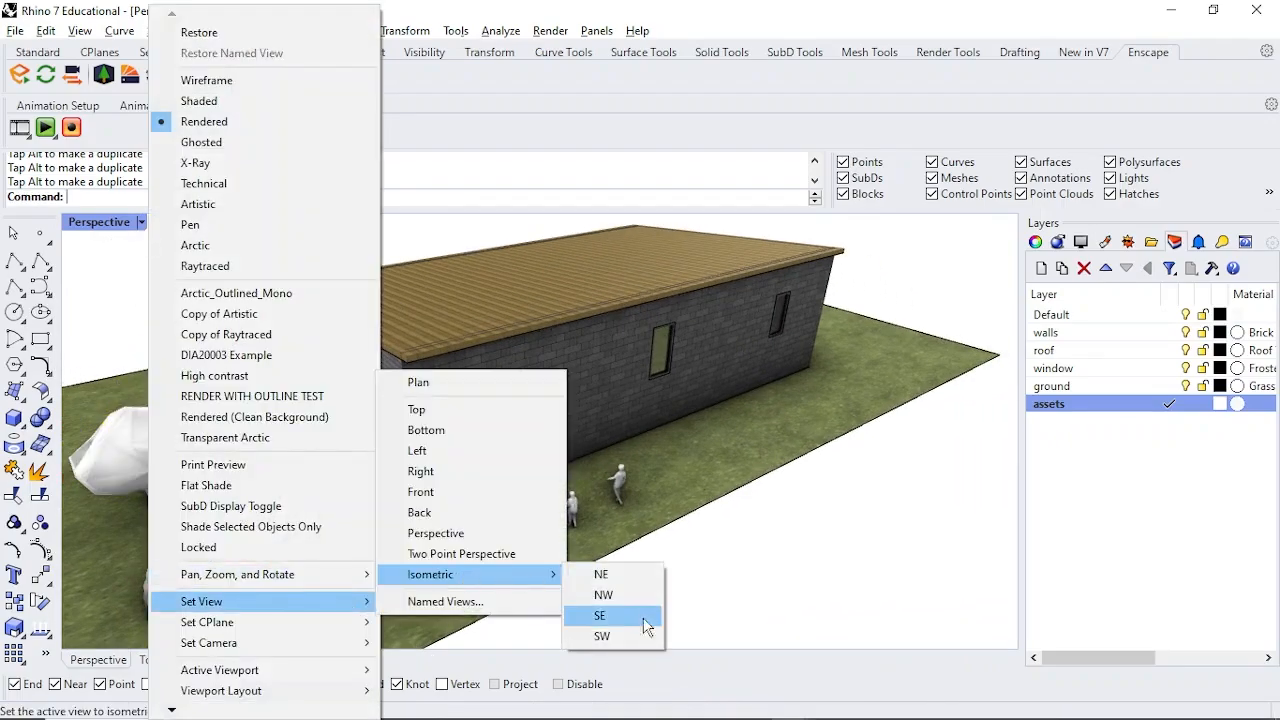
left_click(645, 634)
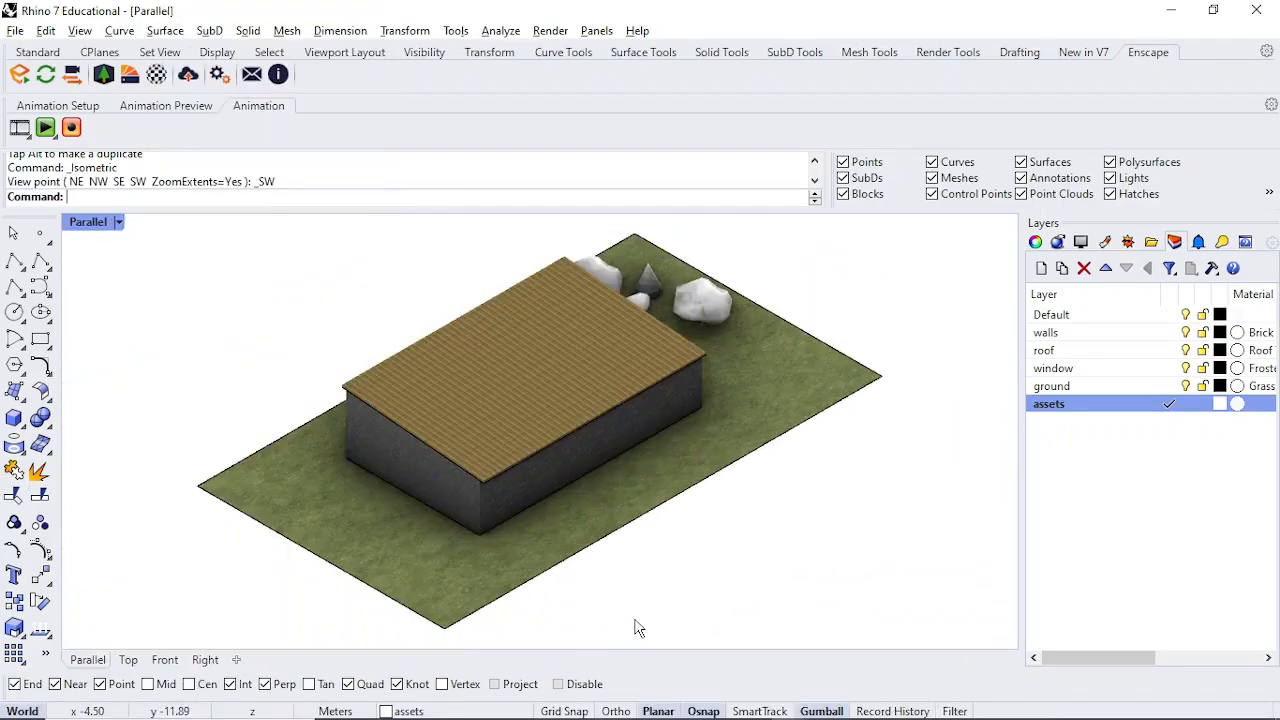
- Set the viewport to the NW isometric view, enable Enscape view synchronization and switch to the Enscape window
left_click(120, 222)
mouse_move(210, 600)
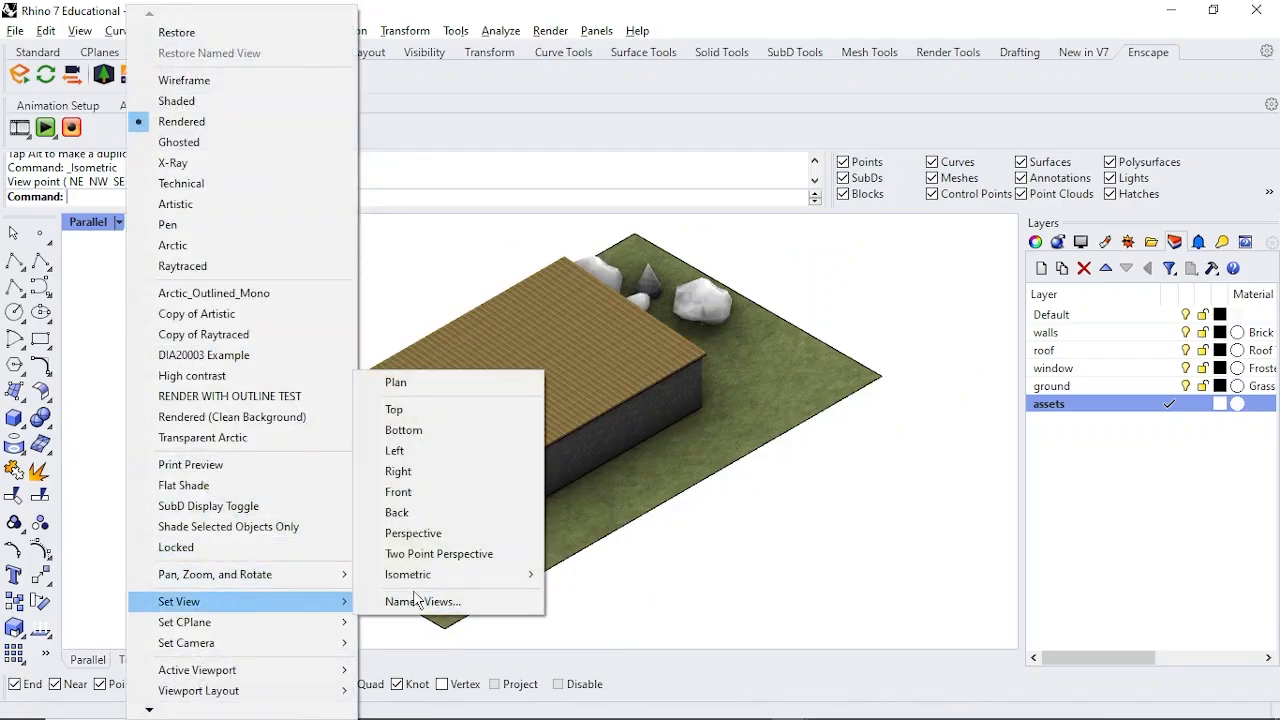
mouse_move(445, 576)
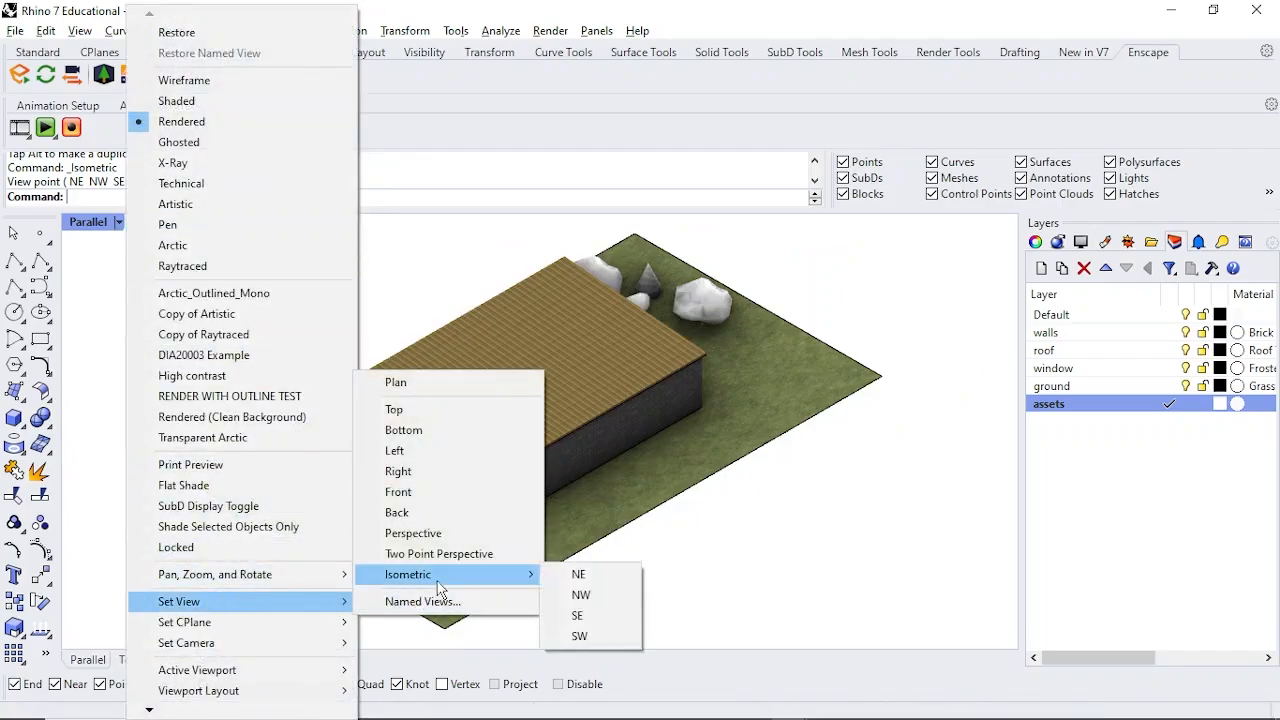
left_click(582, 594)
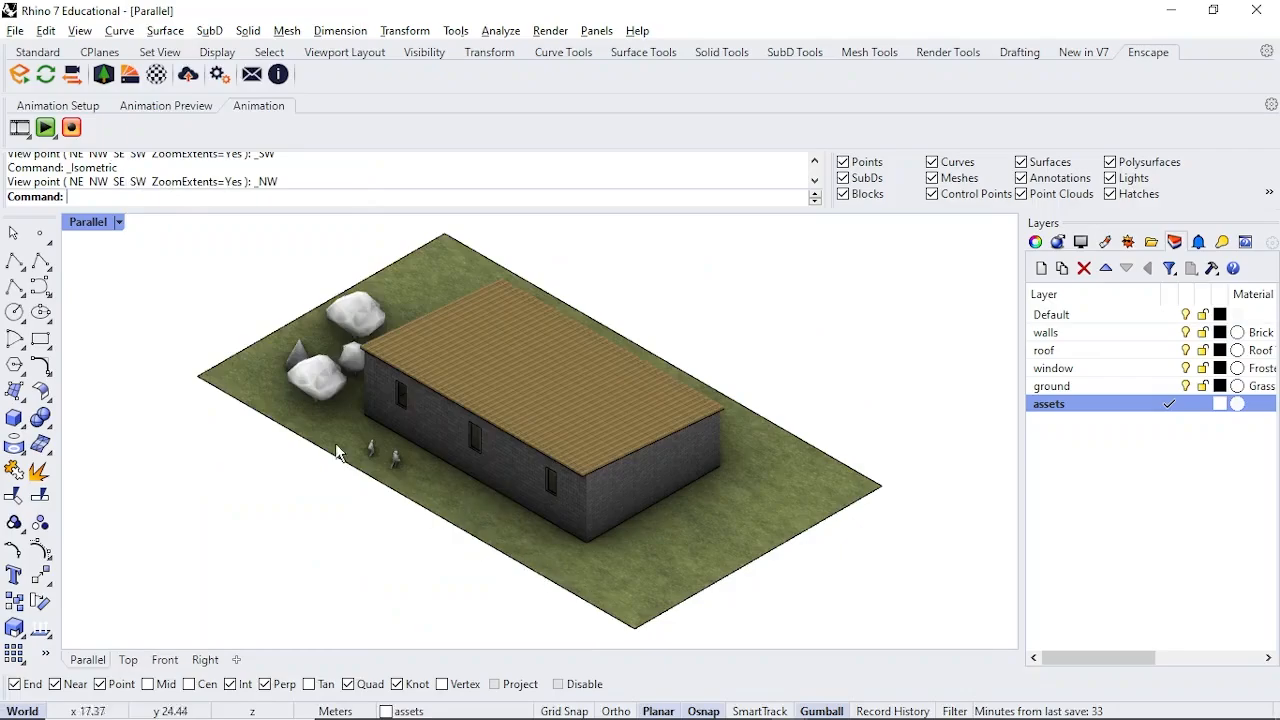
left_click(72, 74)
key("alt+Tab")
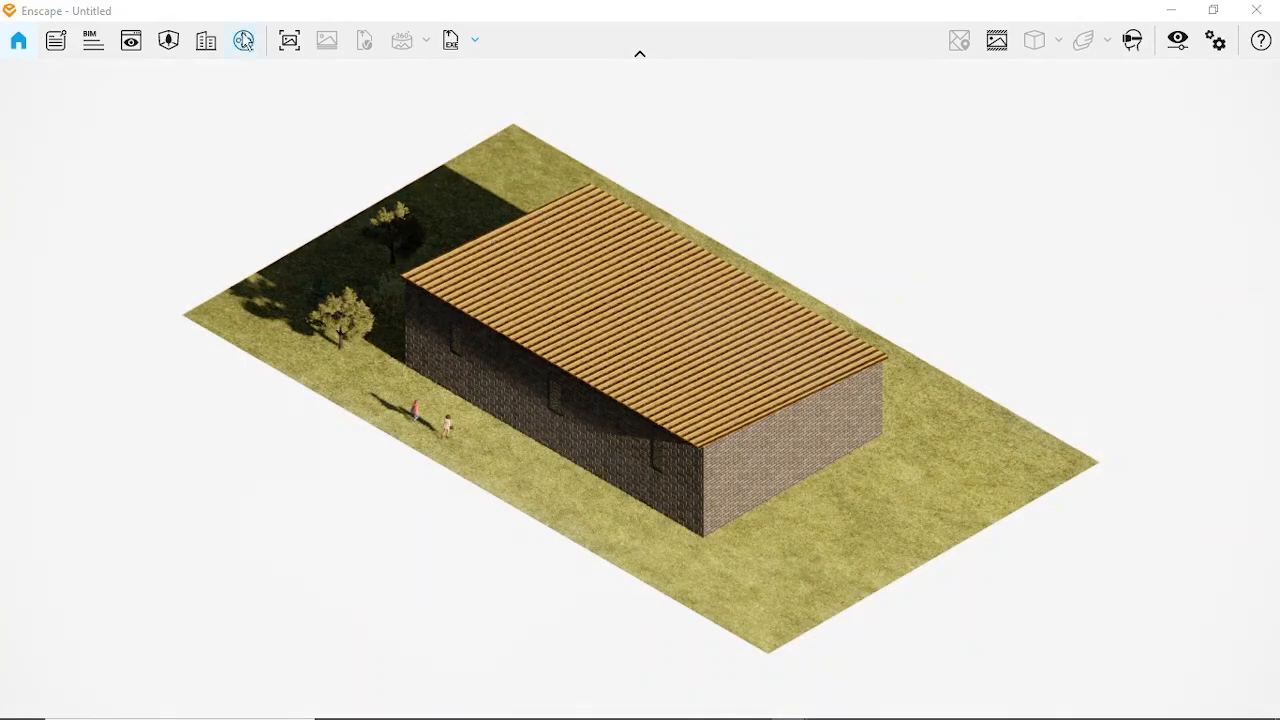
- Capture a screenshot of the isometric render and close the save dialog without saving
left_click(303, 52)
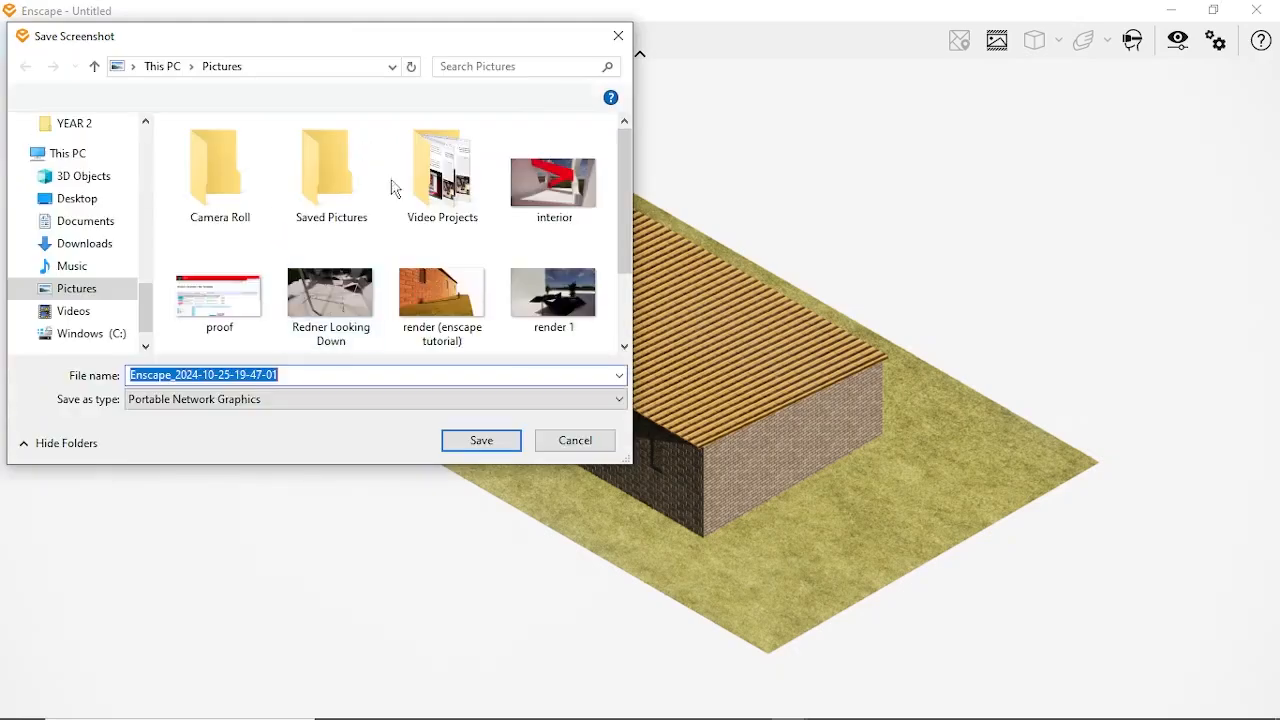
left_click(618, 36)
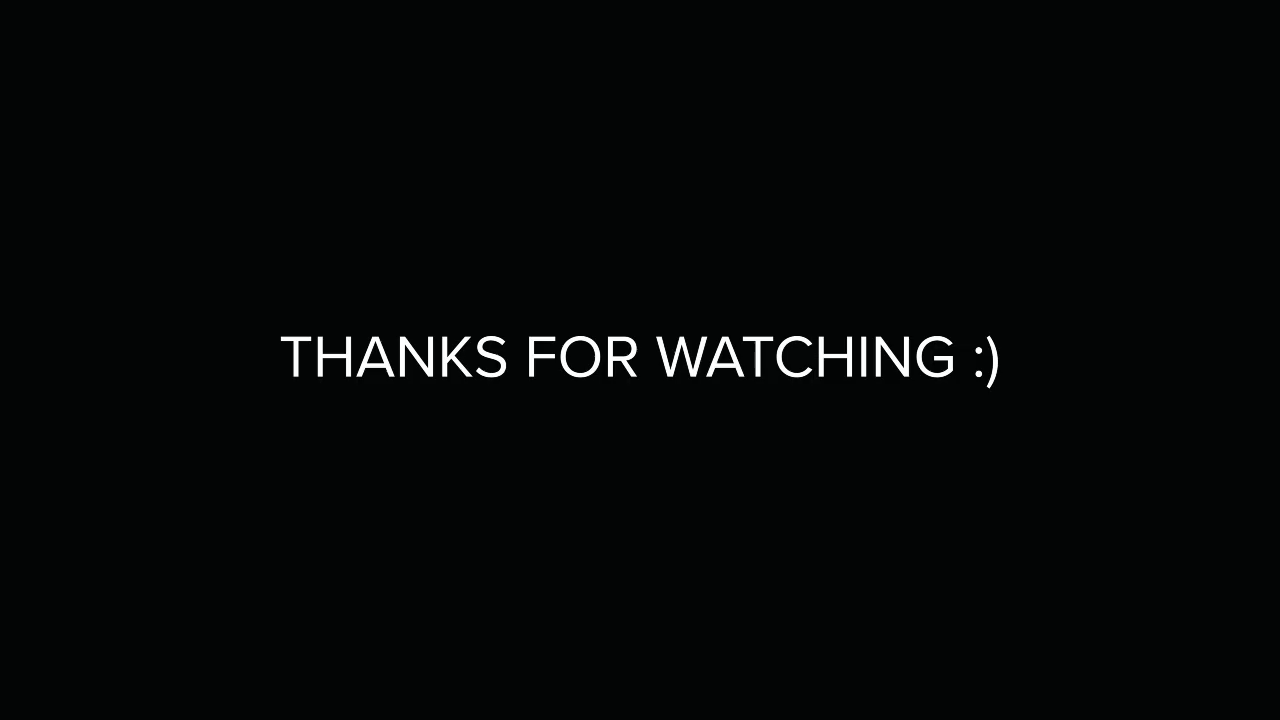